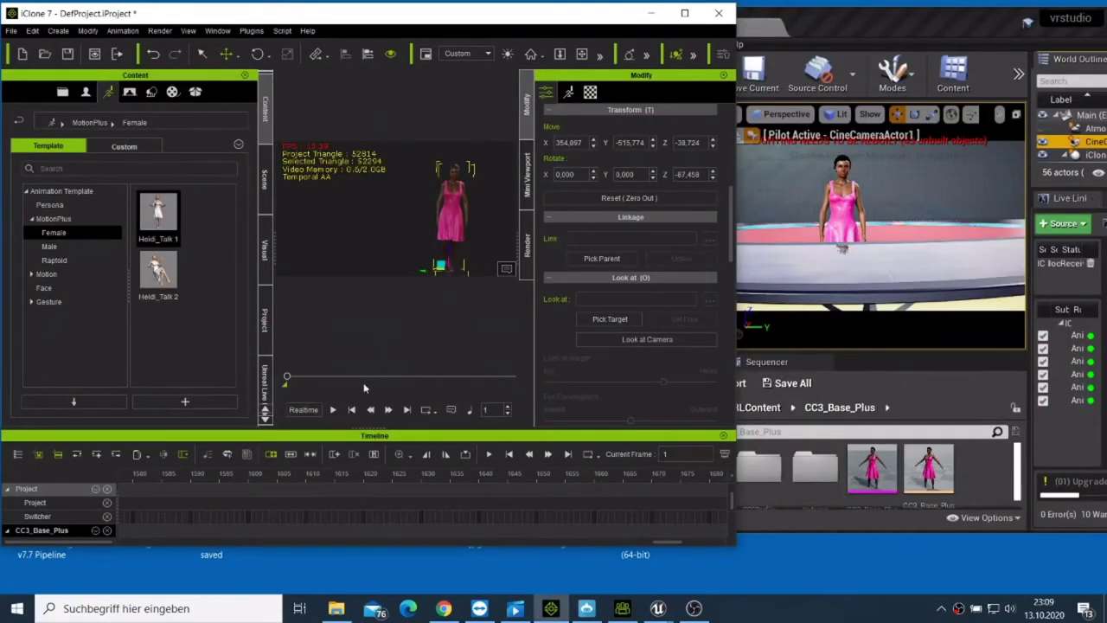
Play the character animation, watch it in the Unreal studio view, then stop playback.
{"action": "left_click", "coordinate": [331, 410]}
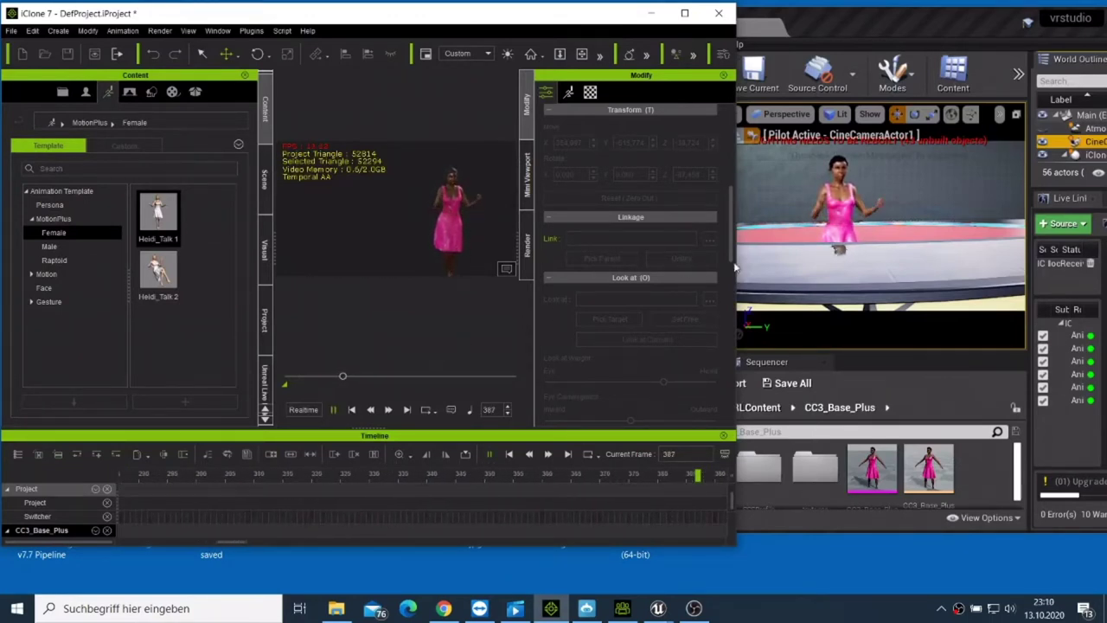
{"action": "key", "text": "alt+Tab"}
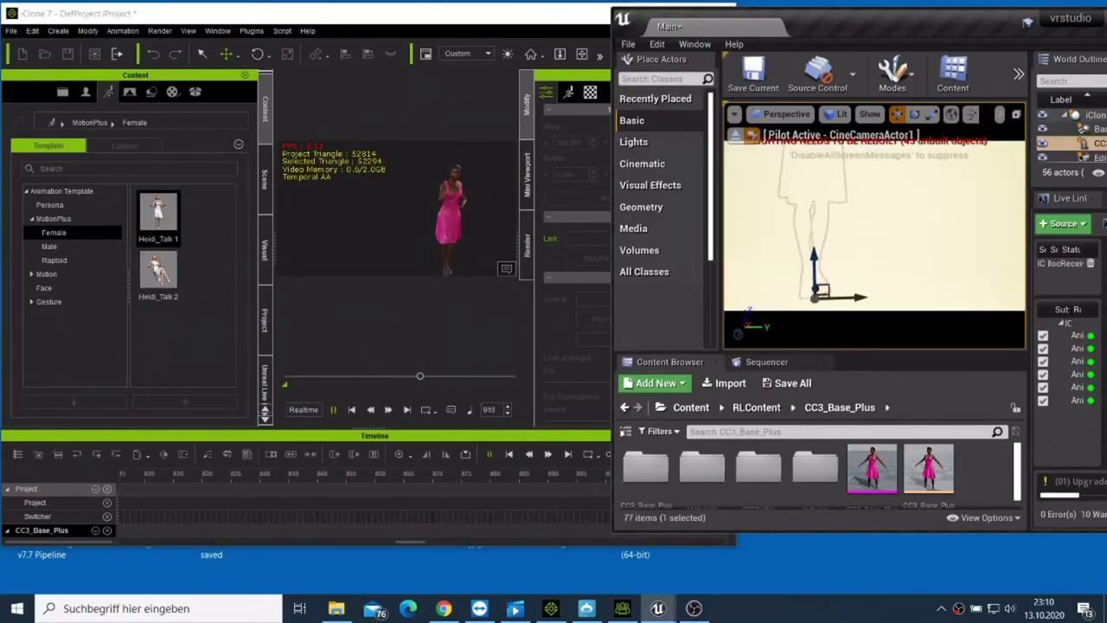
{"action": "key", "text": "alt+Tab"}
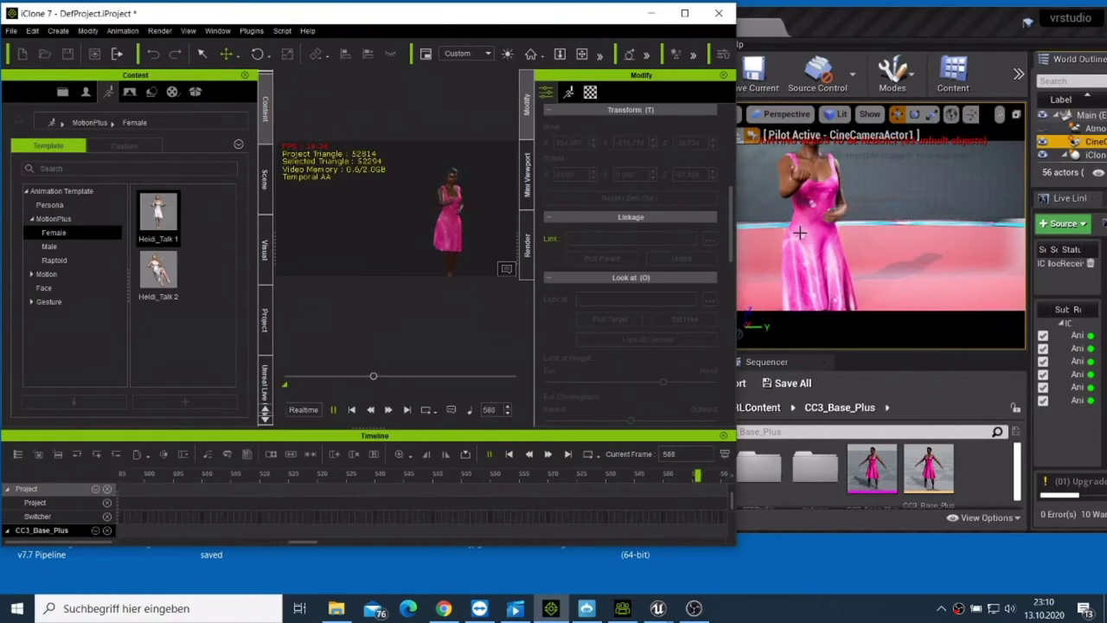
{"action": "left_click", "coordinate": [800, 232]}
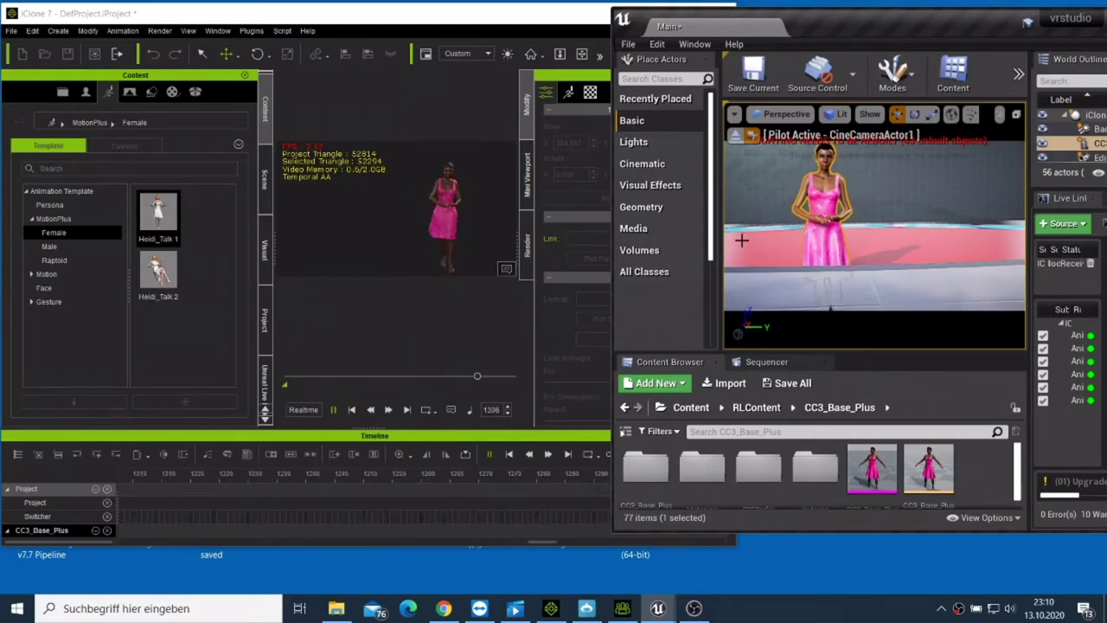
{"action": "left_click", "coordinate": [289, 379]}
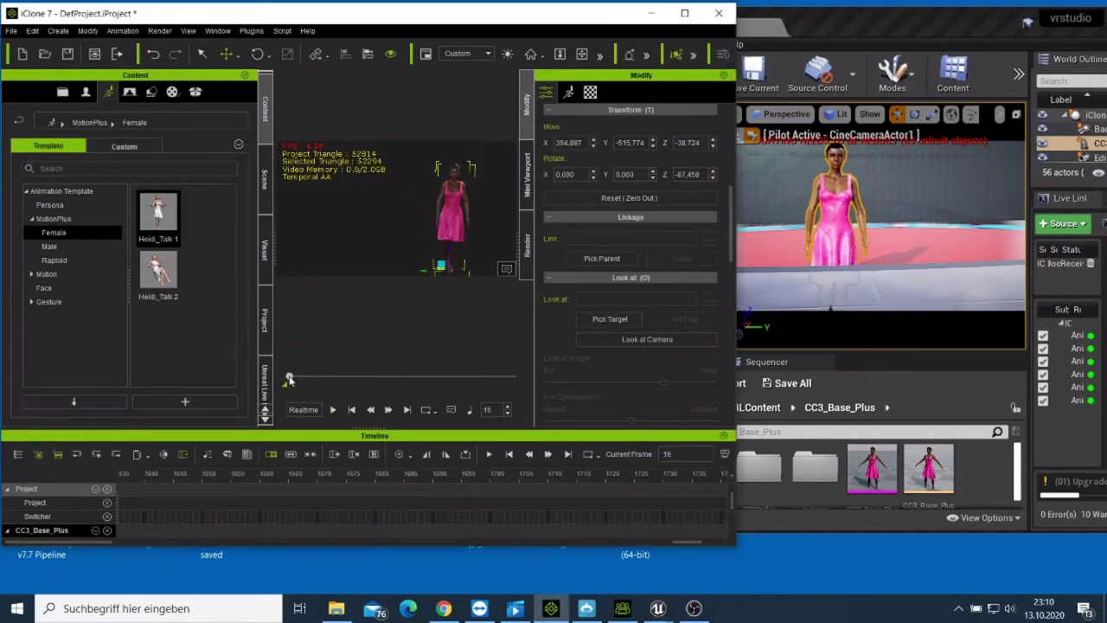
{"action": "left_click", "coordinate": [802, 245]}
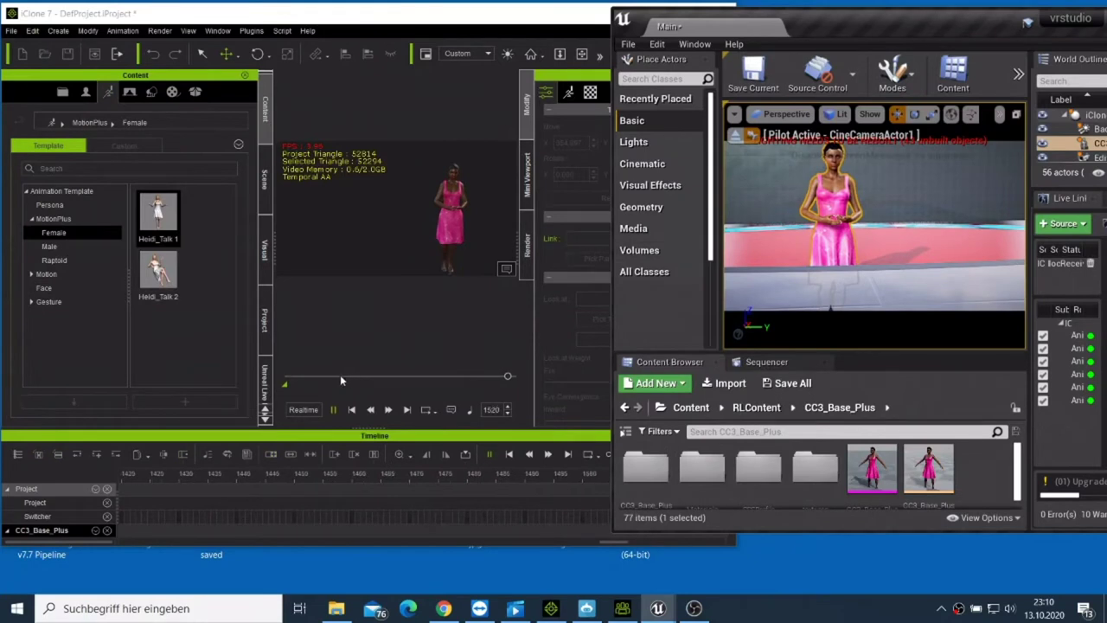
{"action": "left_click", "coordinate": [291, 379]}
{"action": "left_click", "coordinate": [291, 379]}
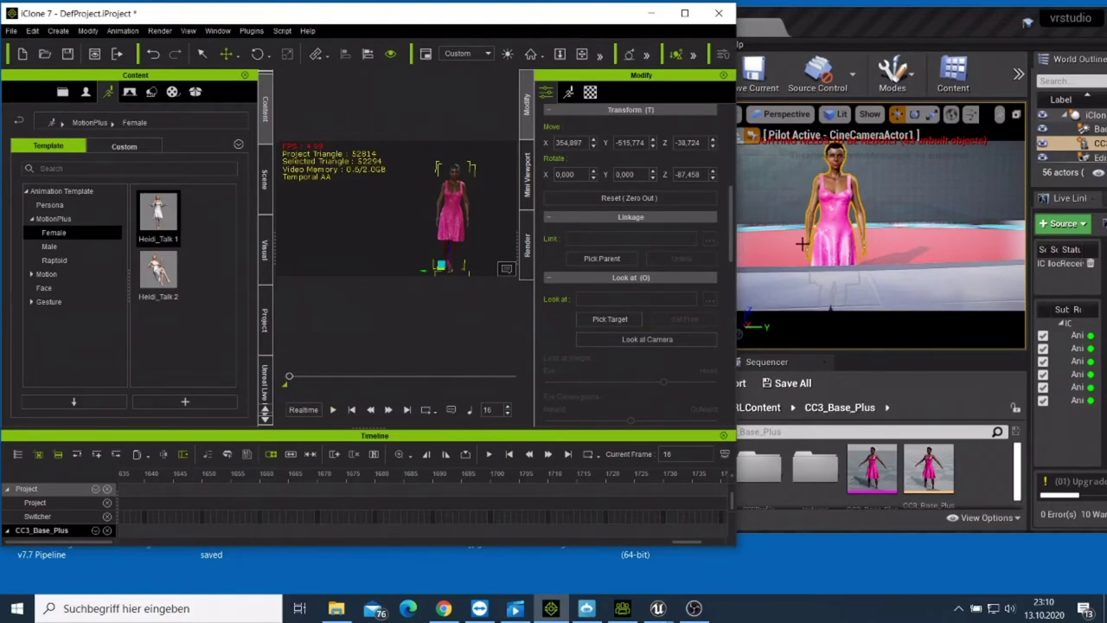
Reframe the Unreal studio camera, then raise the character to Y −481.373, Z 18.928.
{"action": "left_click_drag", "start_coordinate": [769, 248], "coordinate": [701, 248]}
{"action": "left_click_drag", "start_coordinate": [874, 242], "coordinate": [873, 242]}
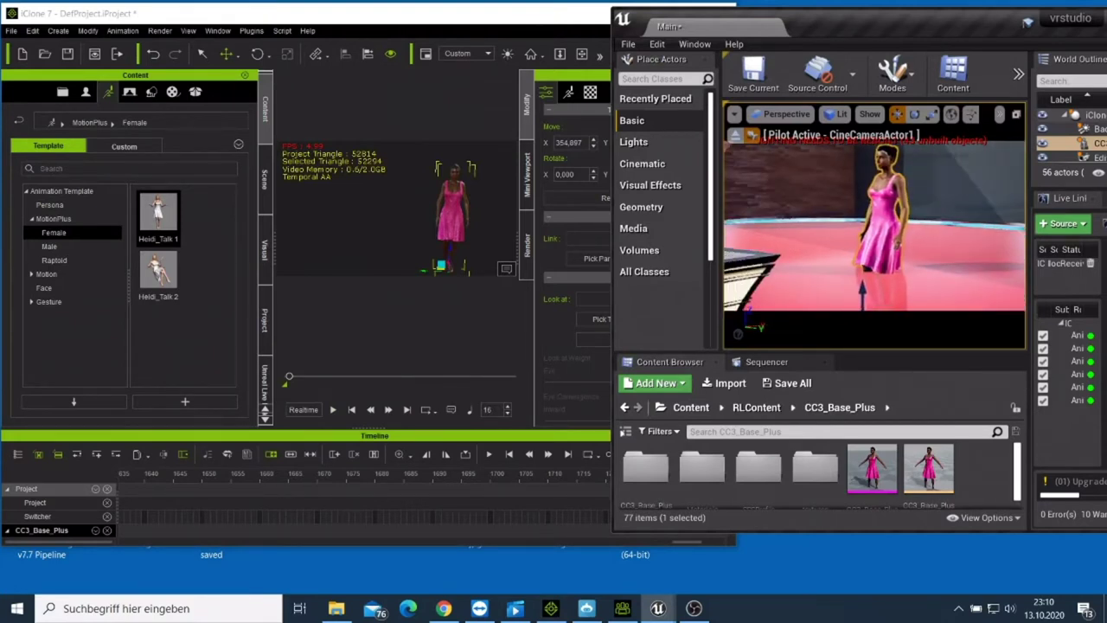
{"action": "left_click", "coordinate": [538, 245]}
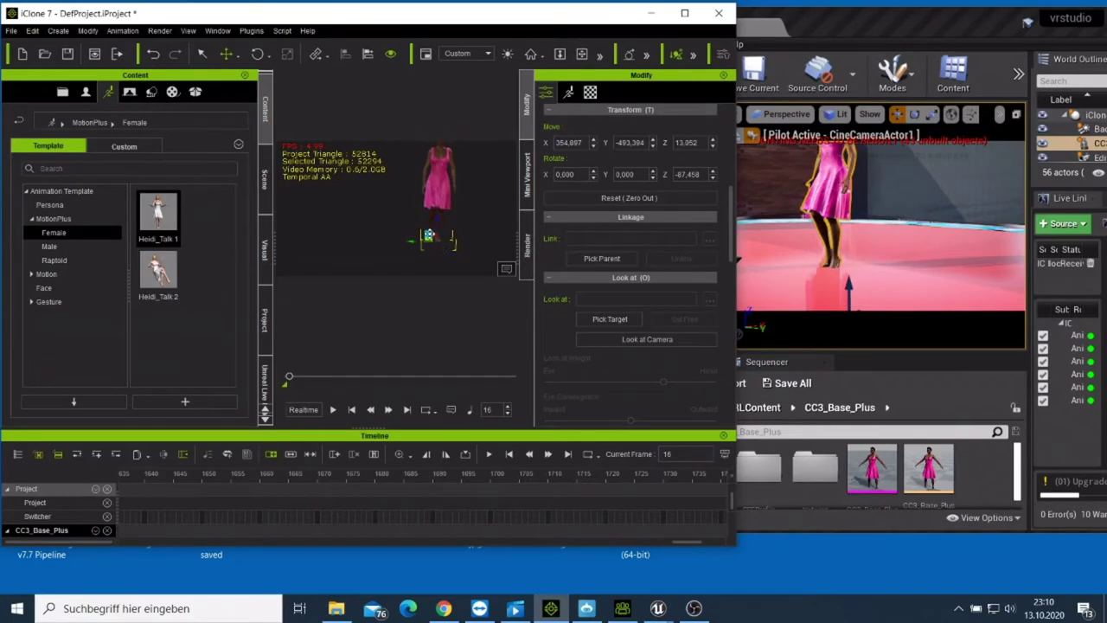
{"action": "left_click_drag", "start_coordinate": [426, 234], "coordinate": [426, 234]}
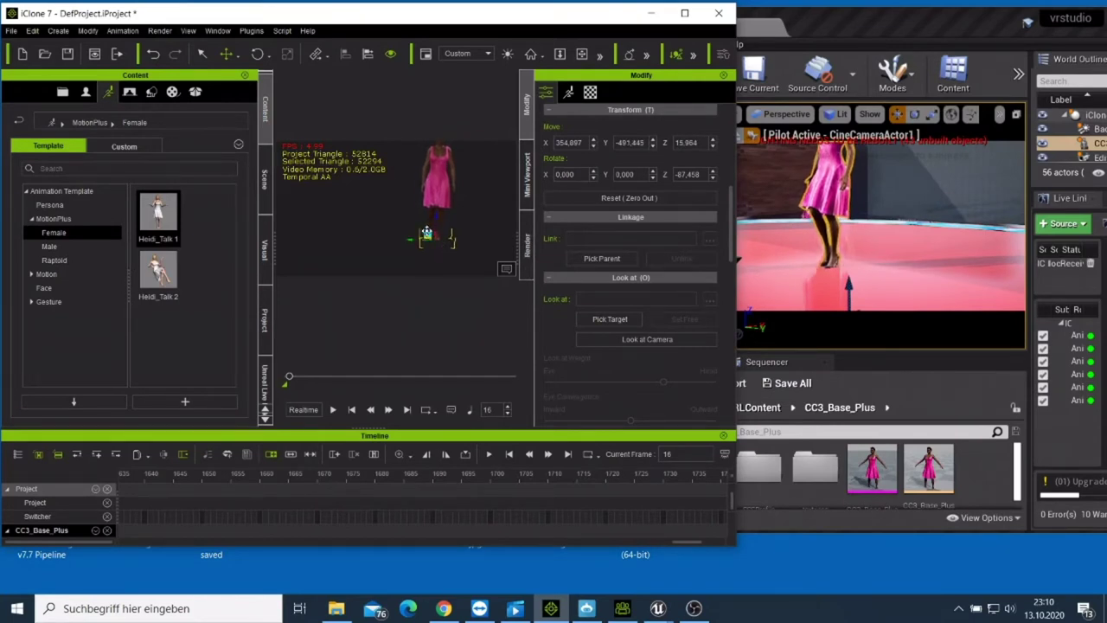
{"action": "left_click_drag", "start_coordinate": [426, 233], "coordinate": [426, 231]}
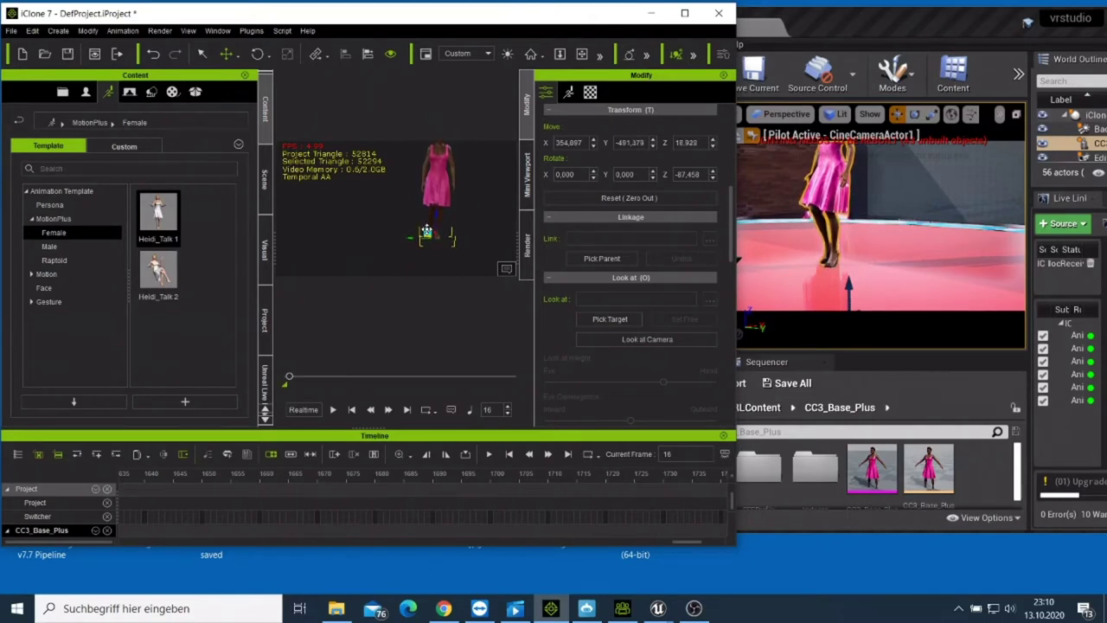
{"action": "left_click", "coordinate": [794, 287]}
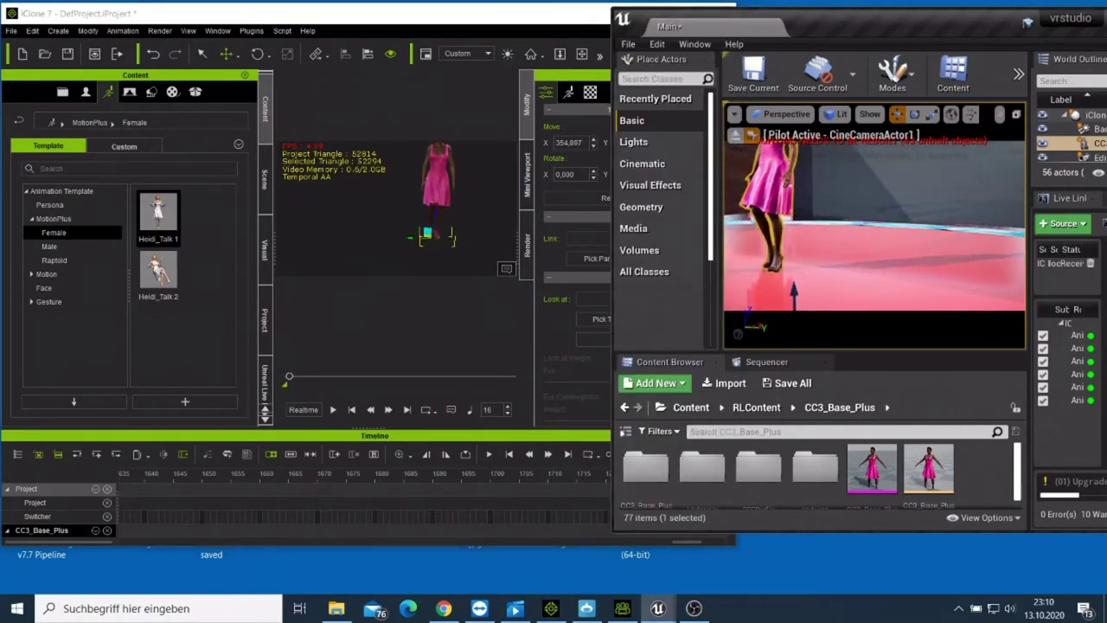
Move the studio camera toward the stage edge and scale up the desk model with the R scale gizmo.
{"action": "mouse_move", "coordinate": [794, 288]}
{"action": "left_mouse_down"}
{"action": "mouse_move", "coordinate": [857, 285]}
{"action": "mouse_move", "coordinate": [826, 287]}
{"action": "left_mouse_up"}
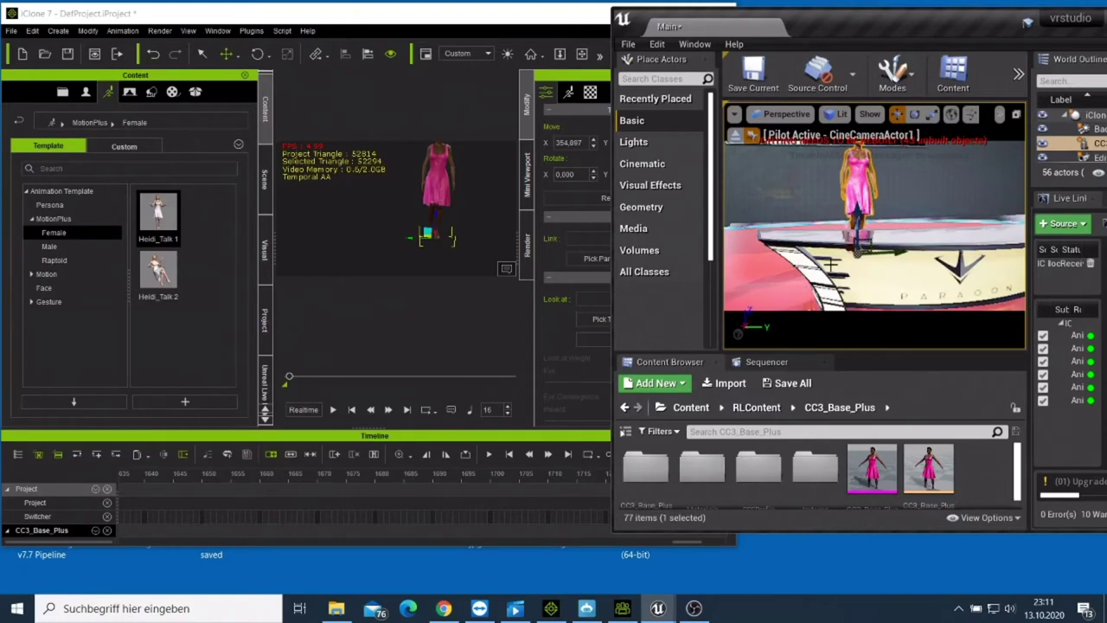
{"action": "left_click", "coordinate": [889, 265]}
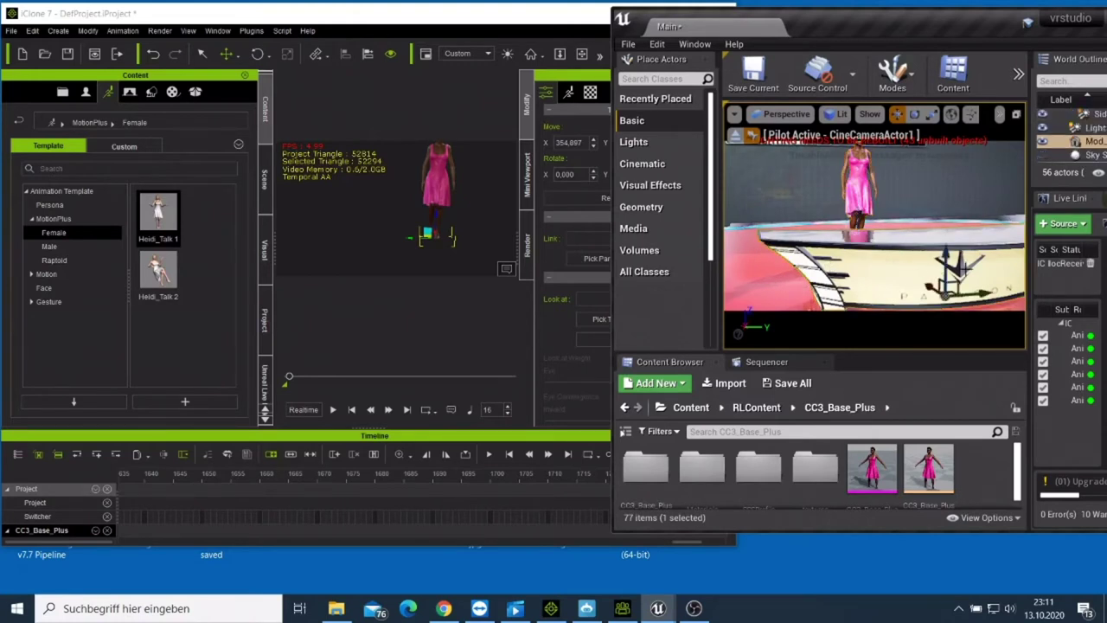
{"action": "key", "text": "e"}
{"action": "key", "text": "r"}
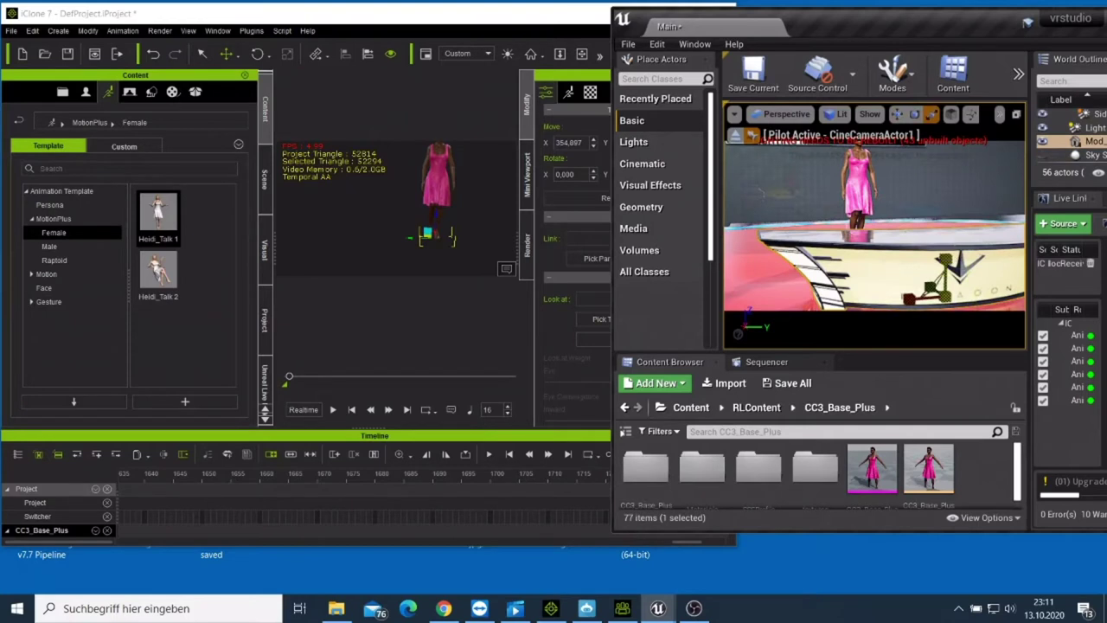
{"action": "left_click_drag", "start_coordinate": [951, 271], "coordinate": [958, 244]}
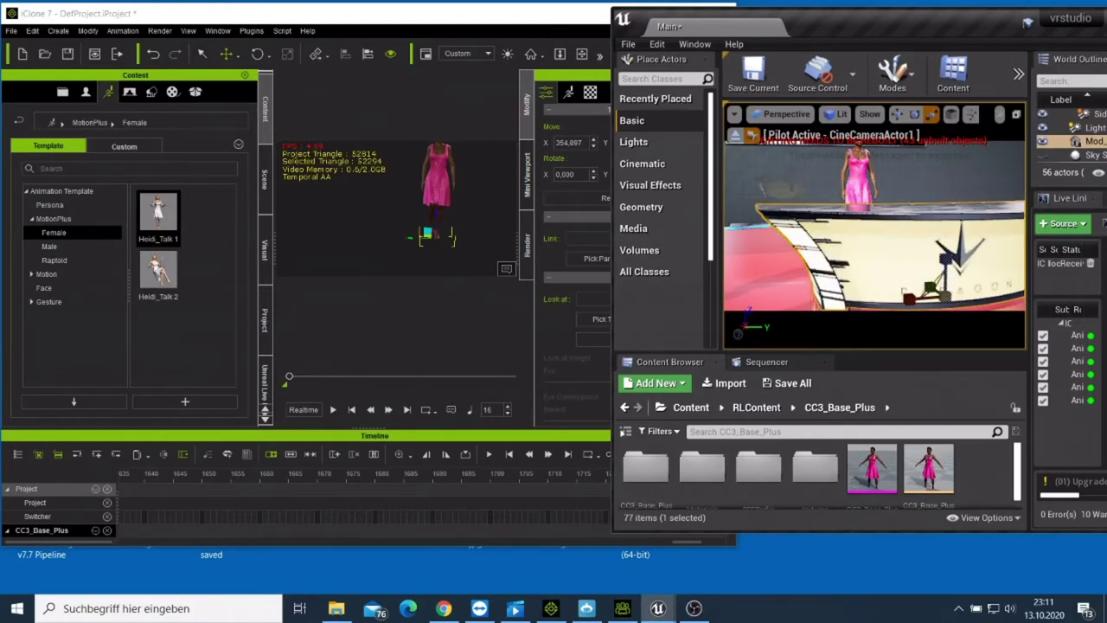
{"action": "left_click", "coordinate": [432, 238]}
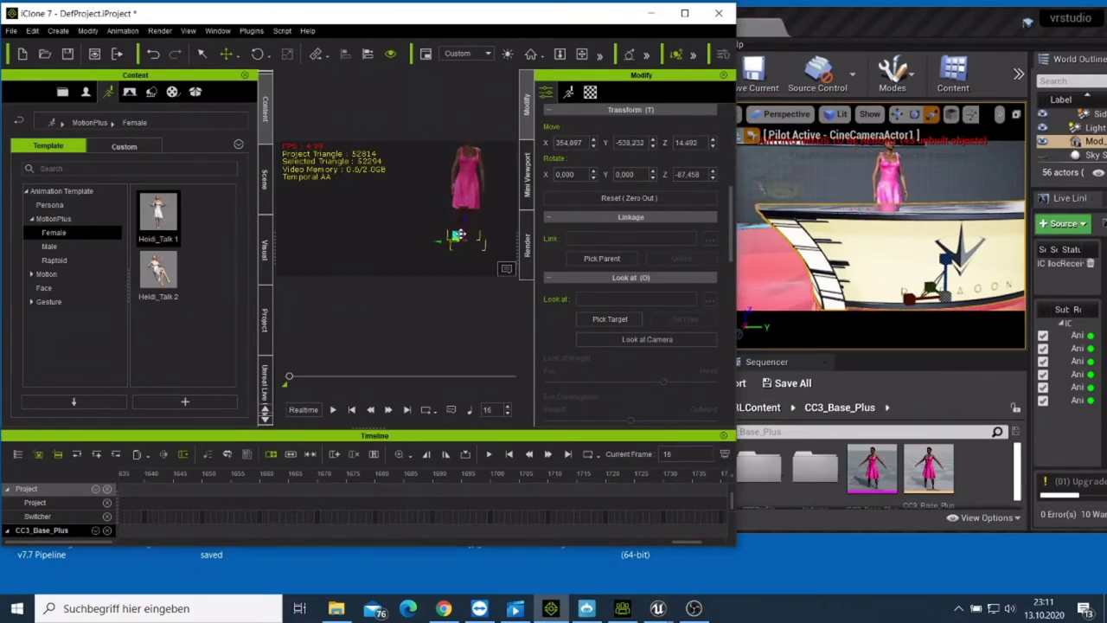
Lift the character to Y −543.655, Z 17.516 beside the desk and pull the camera back wider.
{"action": "left_click", "coordinate": [769, 278]}
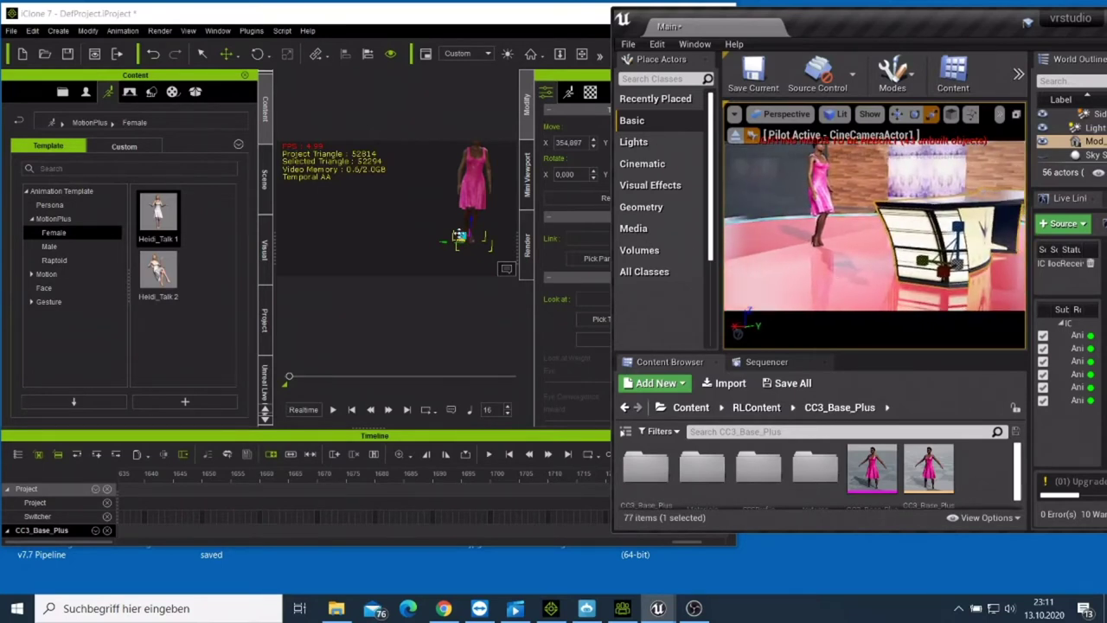
{"action": "left_click", "coordinate": [459, 235]}
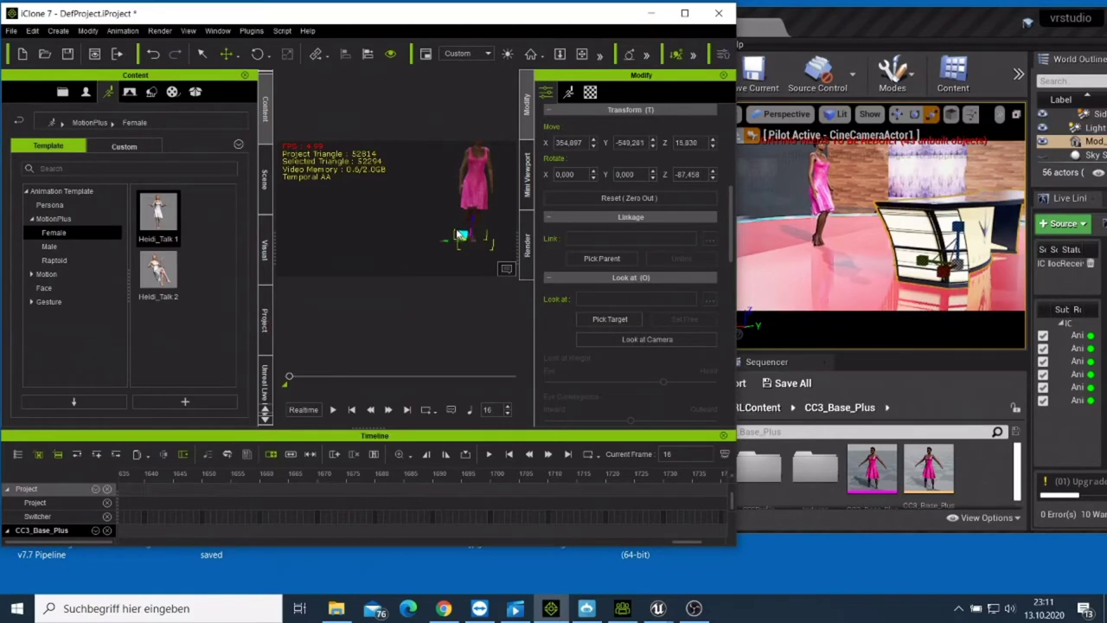
{"action": "left_click_drag", "start_coordinate": [459, 235], "coordinate": [456, 233]}
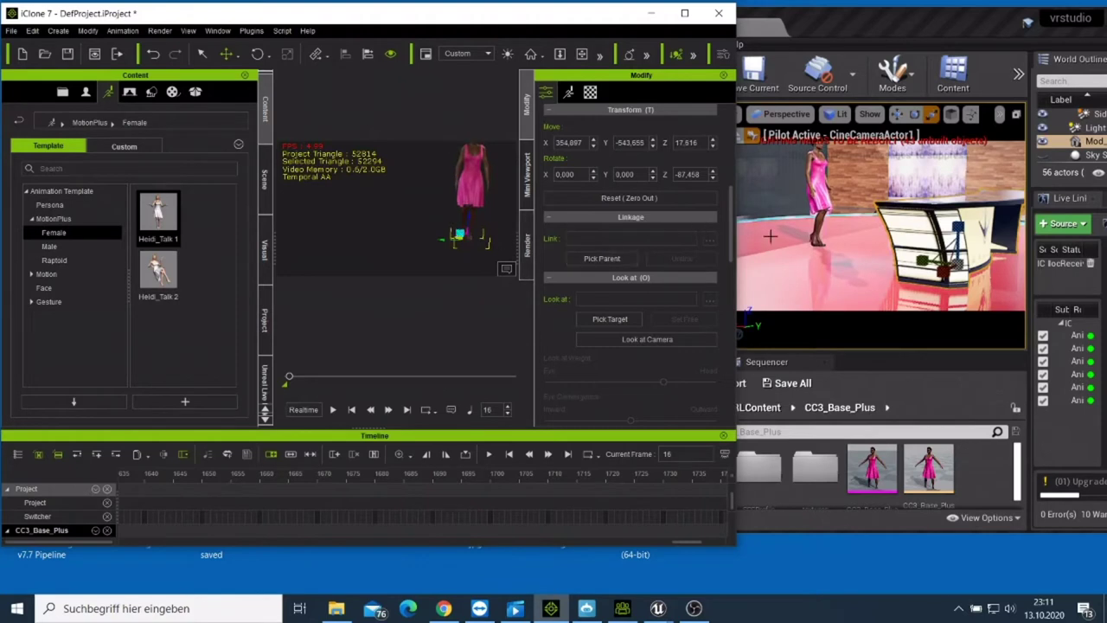
{"action": "left_click_drag", "start_coordinate": [770, 237], "coordinate": [782, 272]}
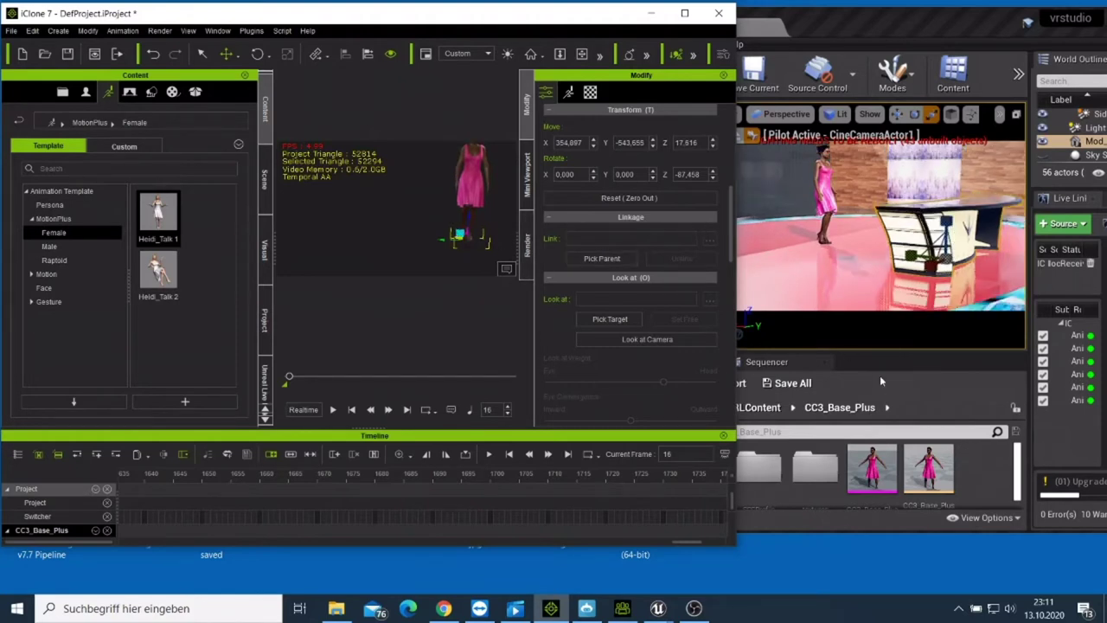
Make the Unreal viewport taller and wider, then start the iClone animation playing.
{"action": "left_click", "coordinate": [859, 351]}
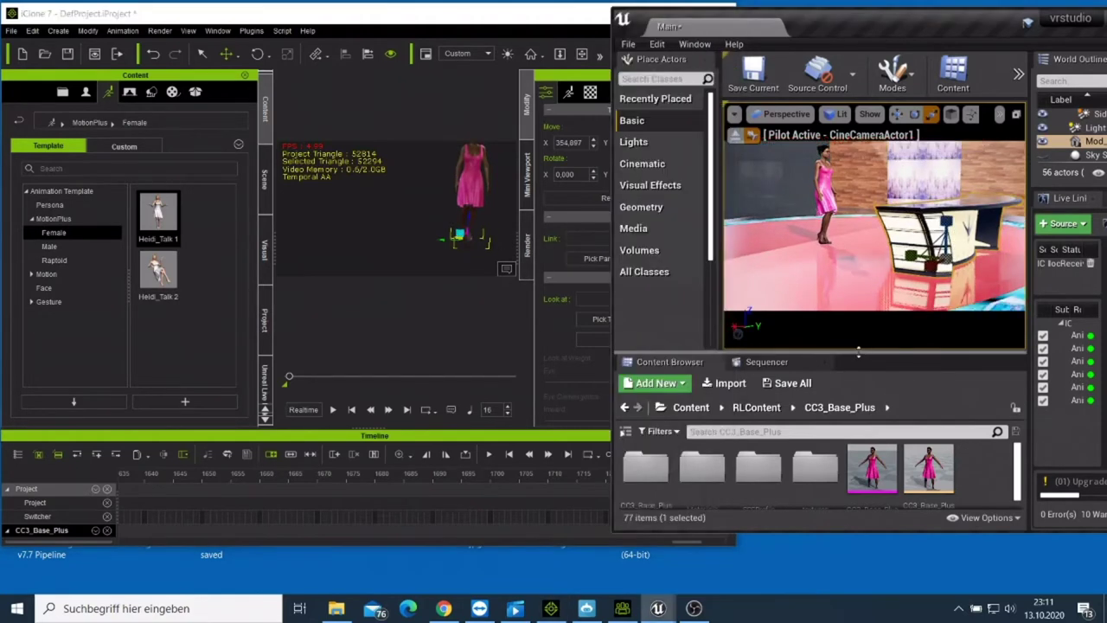
{"action": "left_click_drag", "start_coordinate": [859, 351], "coordinate": [850, 468]}
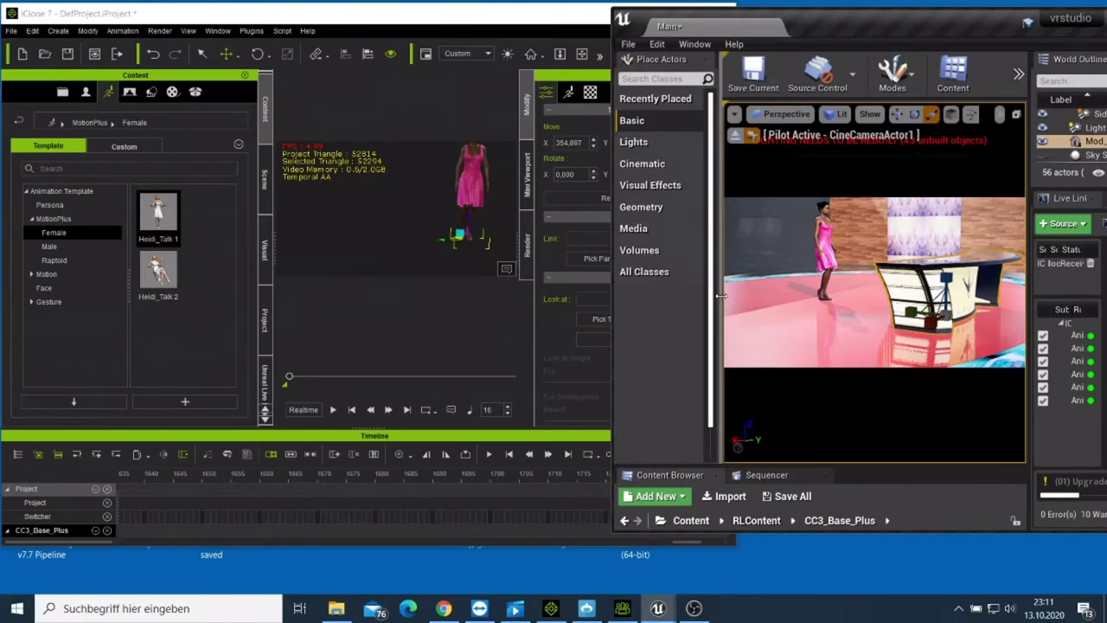
{"action": "left_click_drag", "start_coordinate": [718, 294], "coordinate": [613, 305]}
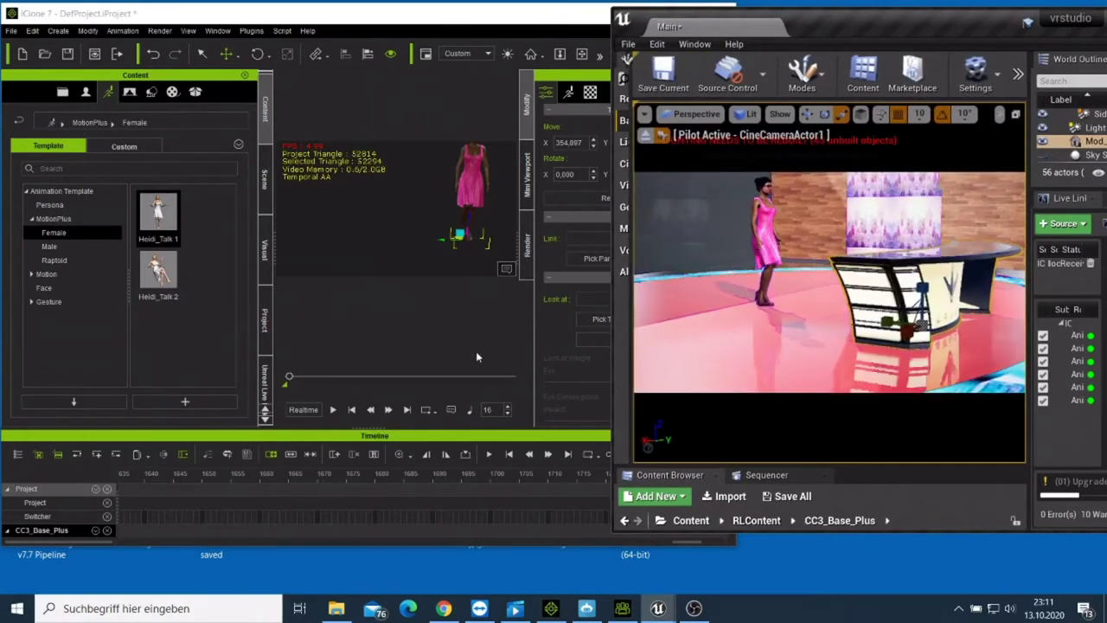
{"action": "left_click", "coordinate": [331, 410]}
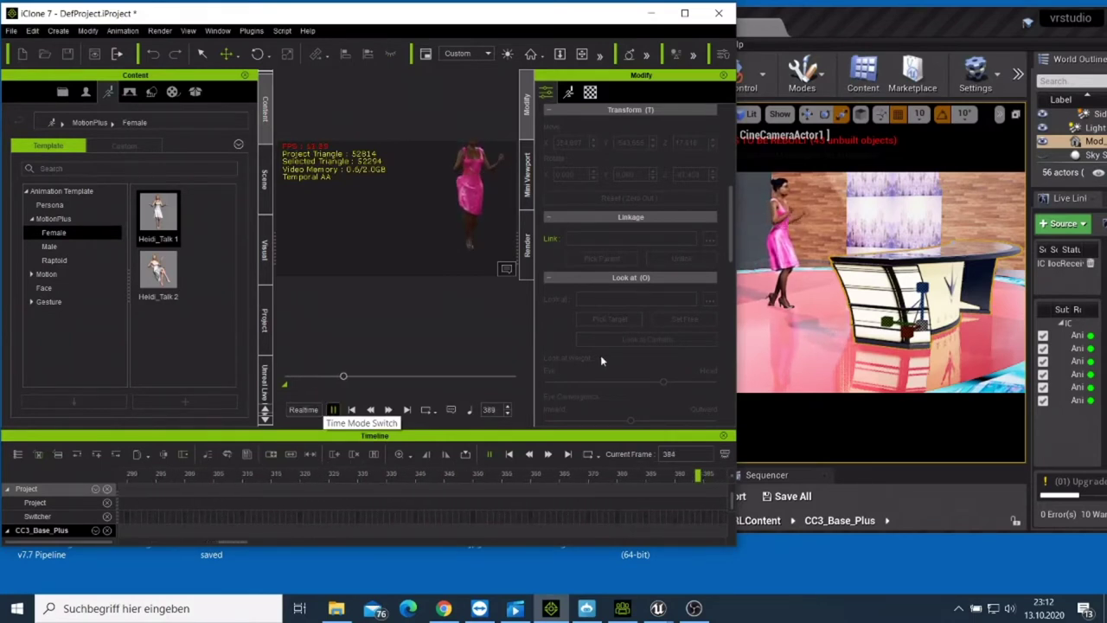
Rewind and replay the talking animation, watching it stream live on the Unreal stage.
{"action": "left_click", "coordinate": [806, 335]}
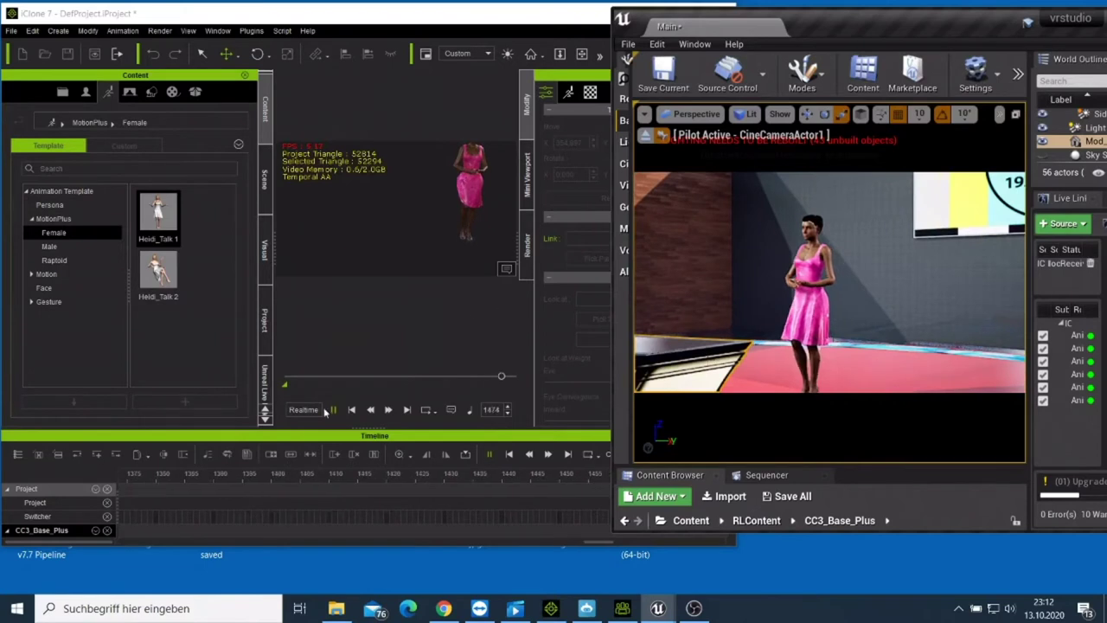
{"action": "left_click", "coordinate": [286, 373]}
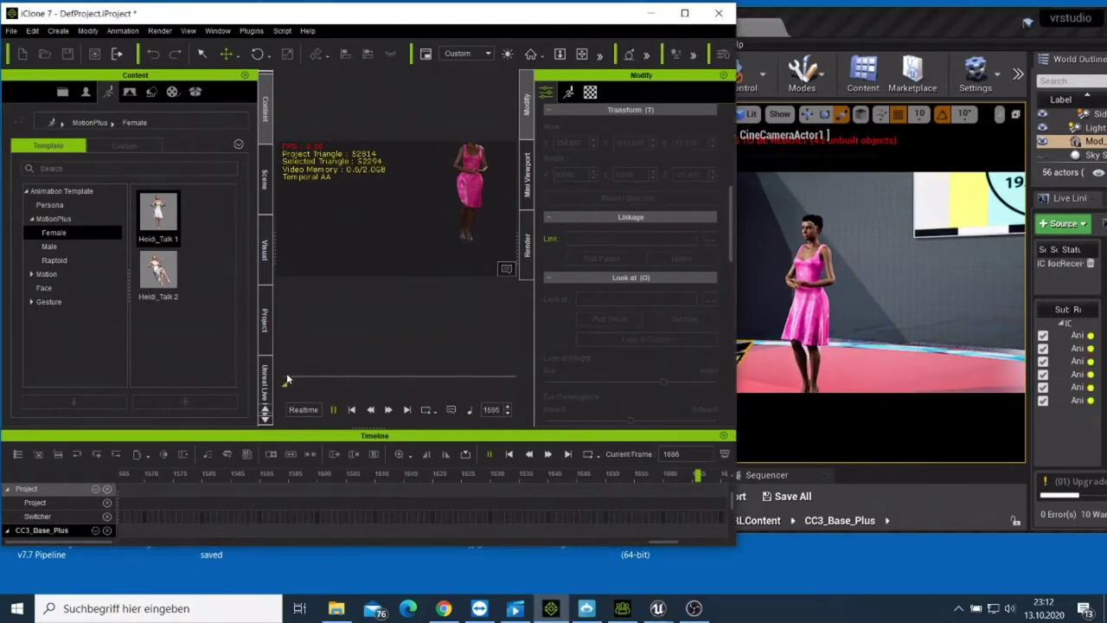
{"action": "left_click", "coordinate": [286, 375]}
{"action": "left_click", "coordinate": [332, 410]}
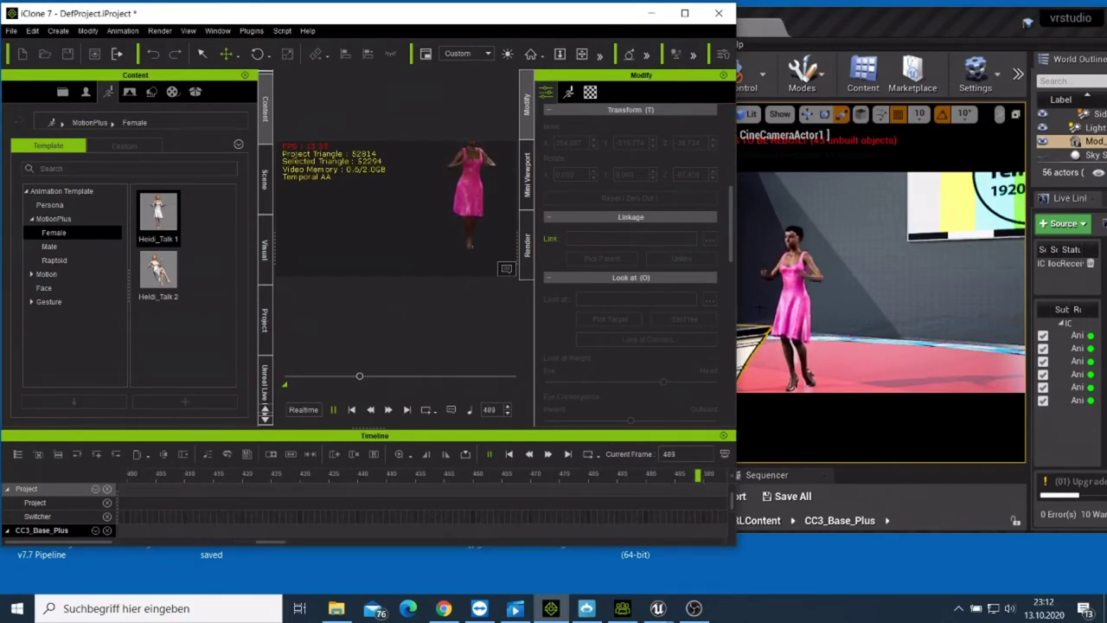
{"action": "left_click", "coordinate": [657, 608]}
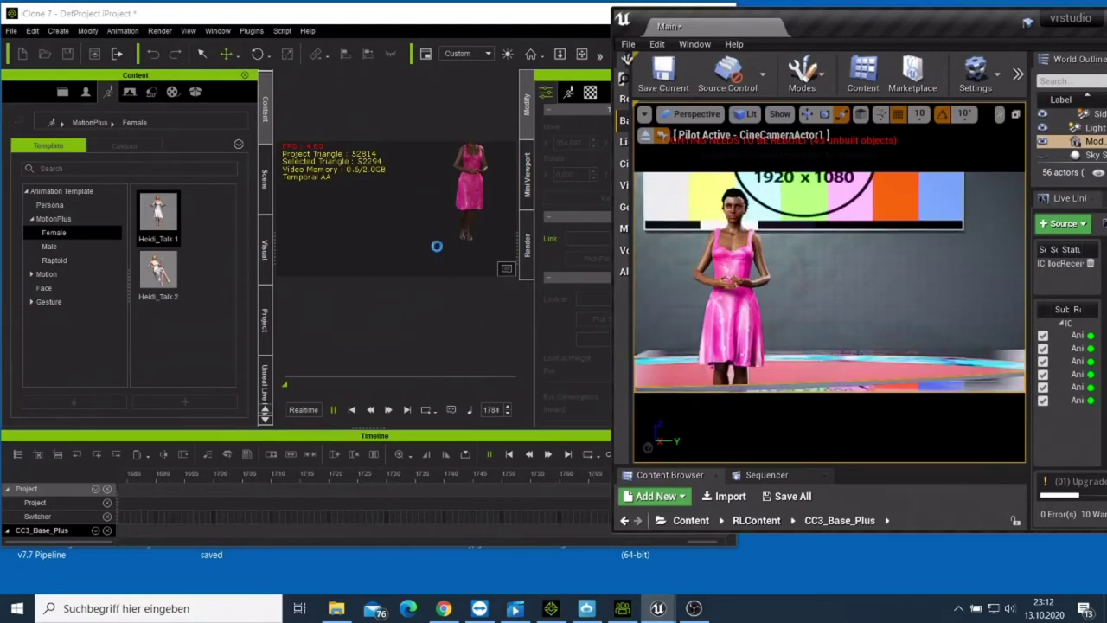
{"action": "left_click", "coordinate": [374, 349]}
{"action": "left_click", "coordinate": [331, 413]}
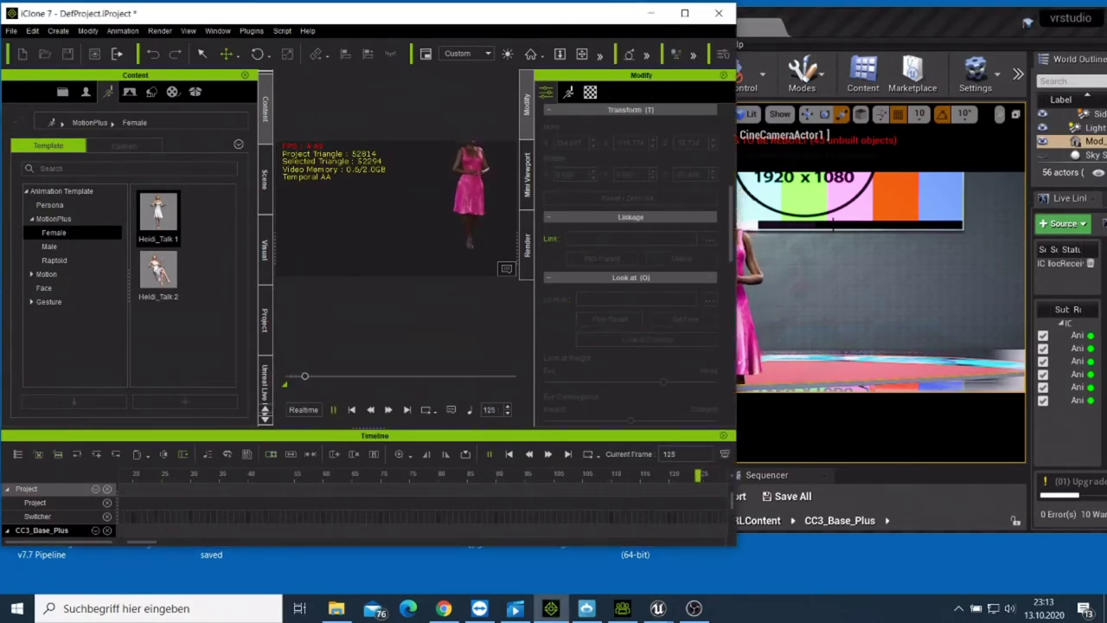
{"action": "left_click", "coordinate": [765, 315]}
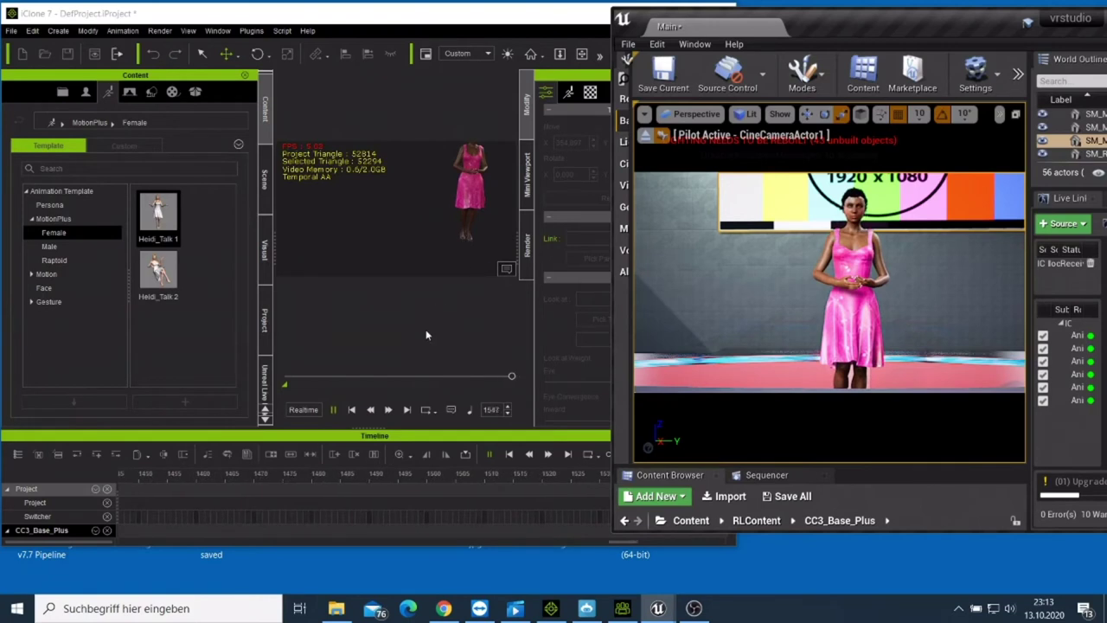
Dolly CineCameraActor1 forward into a close-up of the character's upper body while playback restarts.
{"action": "scroll", "coordinate": [779, 260], "scroll_direction": "up", "scroll_amount": 2}
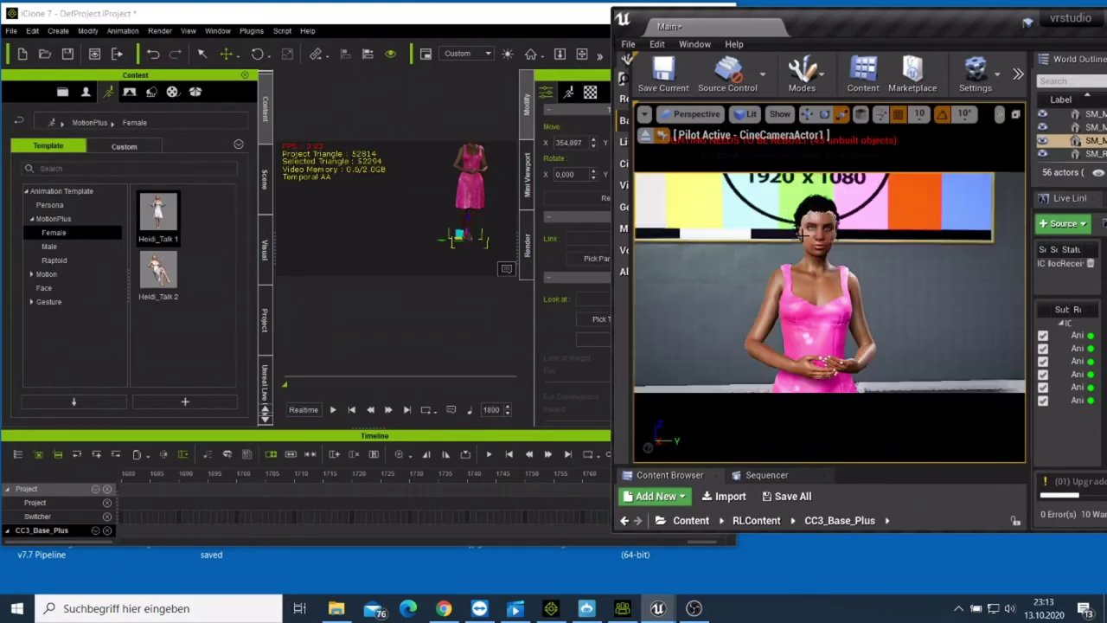
{"action": "left_click", "coordinate": [861, 254]}
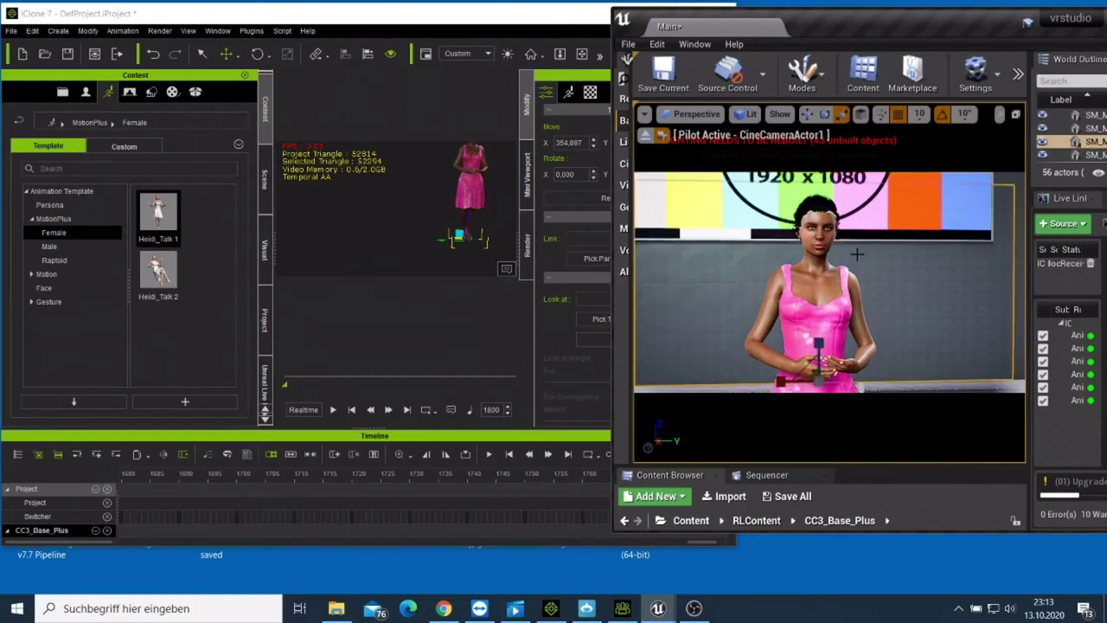
{"action": "key", "text": "Escape"}
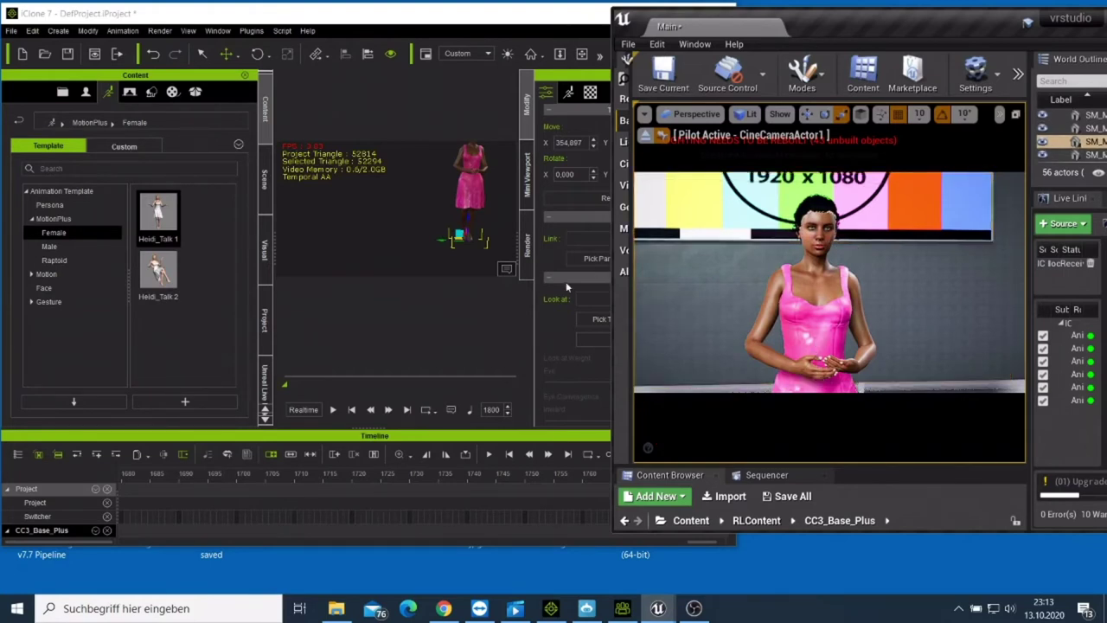
{"action": "left_click", "coordinate": [334, 409]}
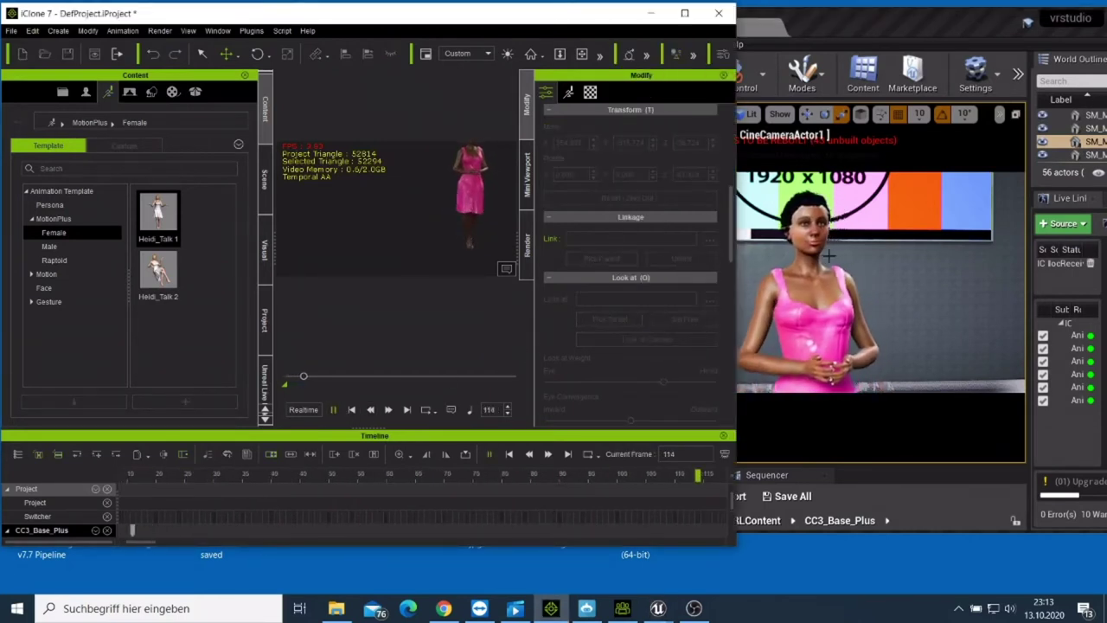
{"action": "left_click", "coordinate": [893, 358]}
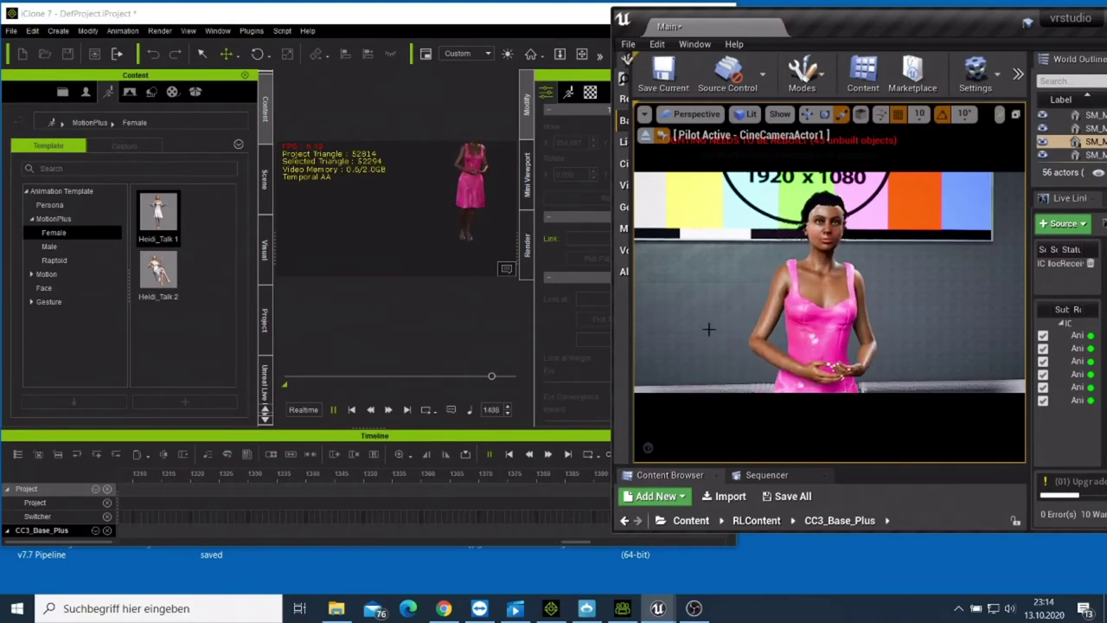
{"action": "scroll", "coordinate": [725, 309], "scroll_direction": "up", "scroll_amount": 2}
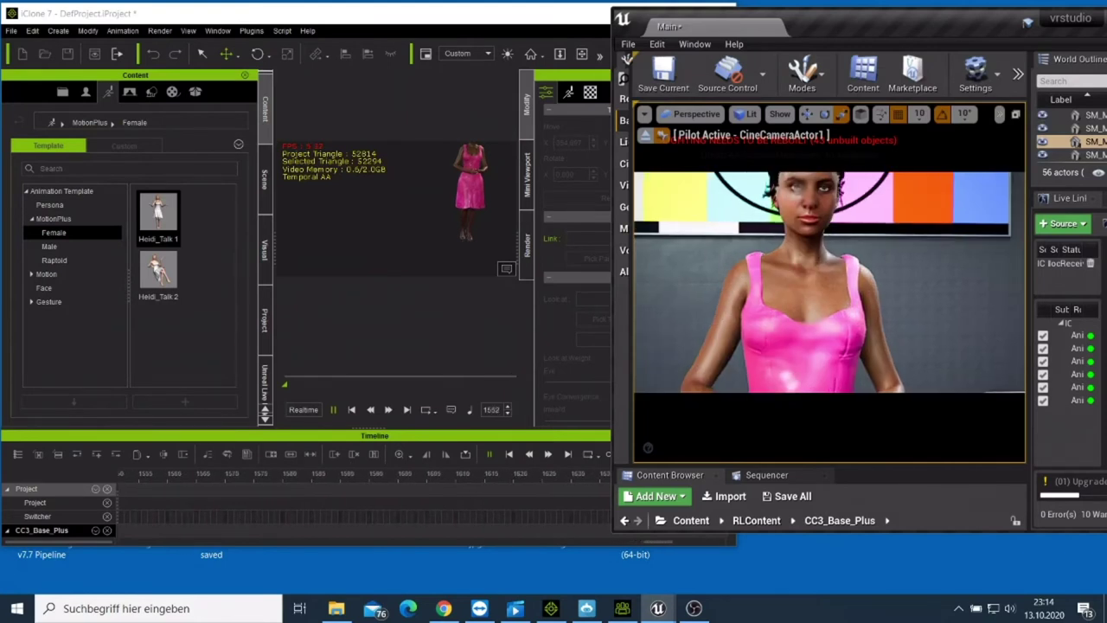
{"action": "right_click_drag", "start_coordinate": [862, 241], "coordinate": [875, 241]}
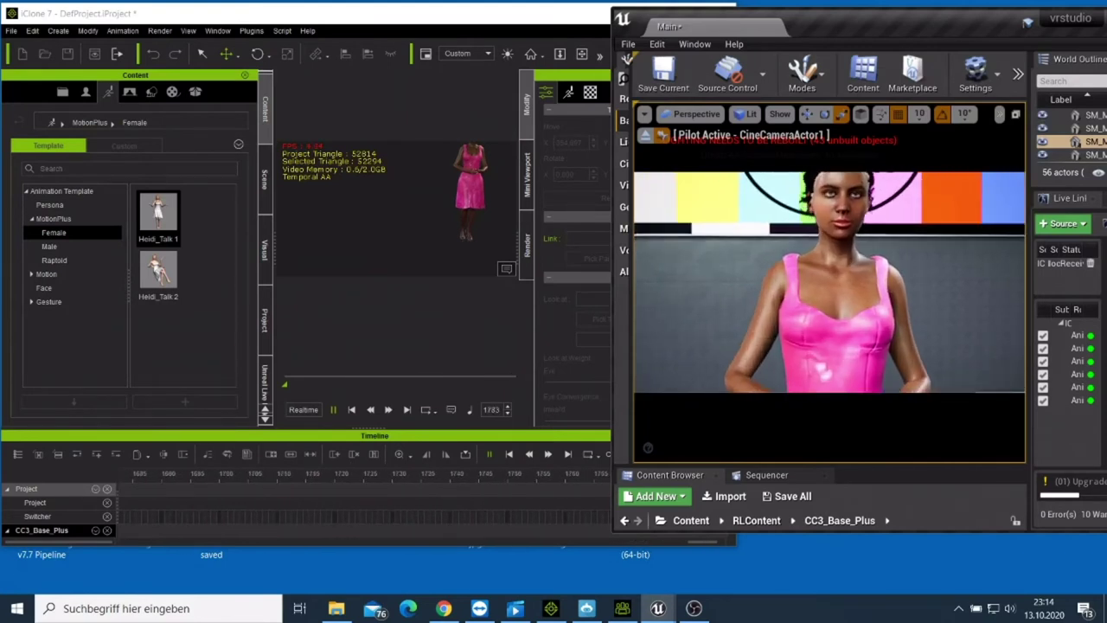
Play the animation through from the start, then stop and reset it to frame 1.
{"action": "left_click", "coordinate": [287, 378]}
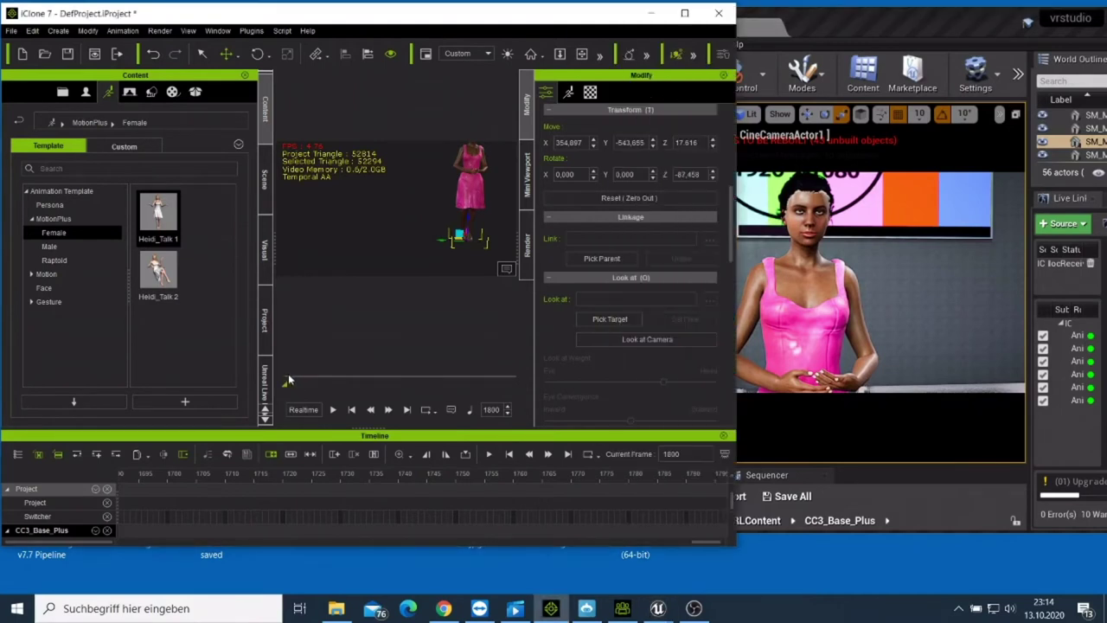
{"action": "left_click", "coordinate": [332, 410]}
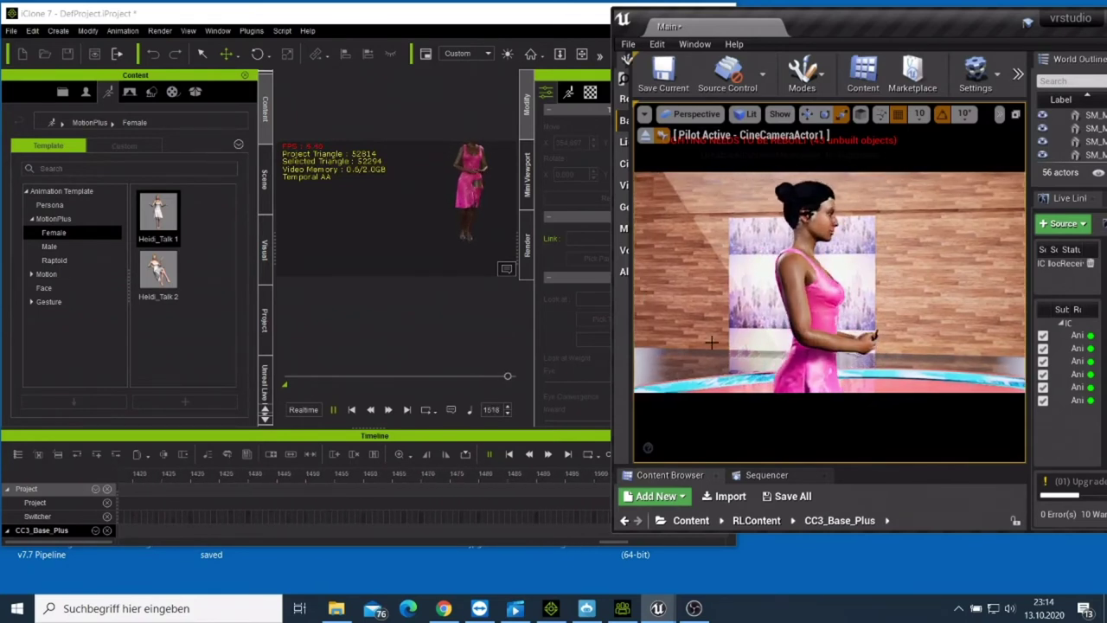
{"action": "left_click", "coordinate": [286, 379]}
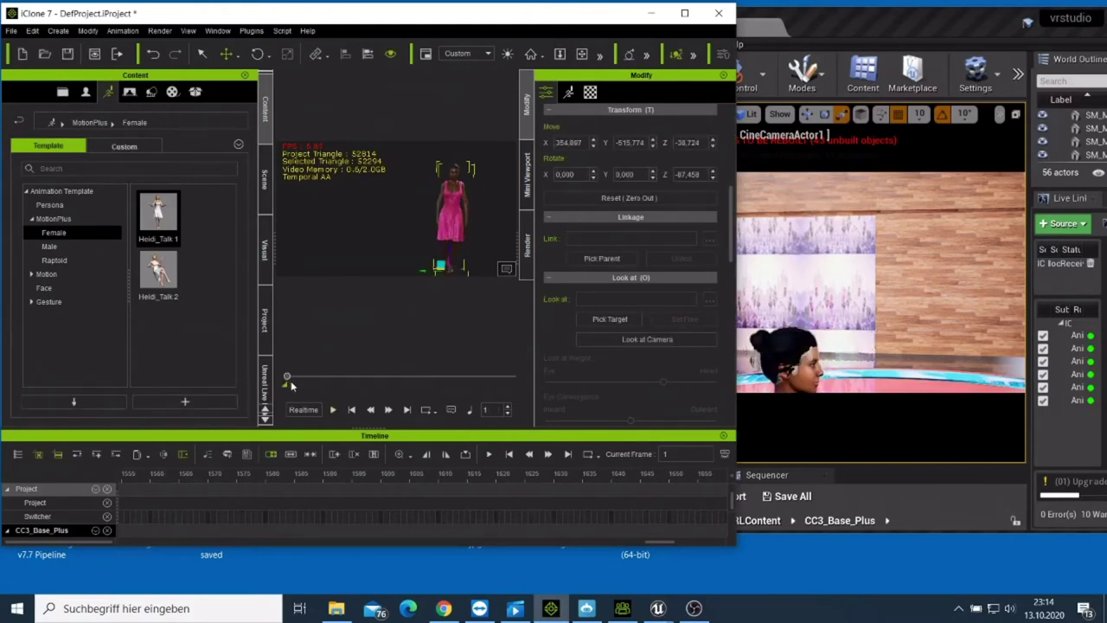
Remove her object animation, raise her onto the floor, and apply and play Heidi_Talk 1.
{"action": "right_click", "coordinate": [444, 223]}
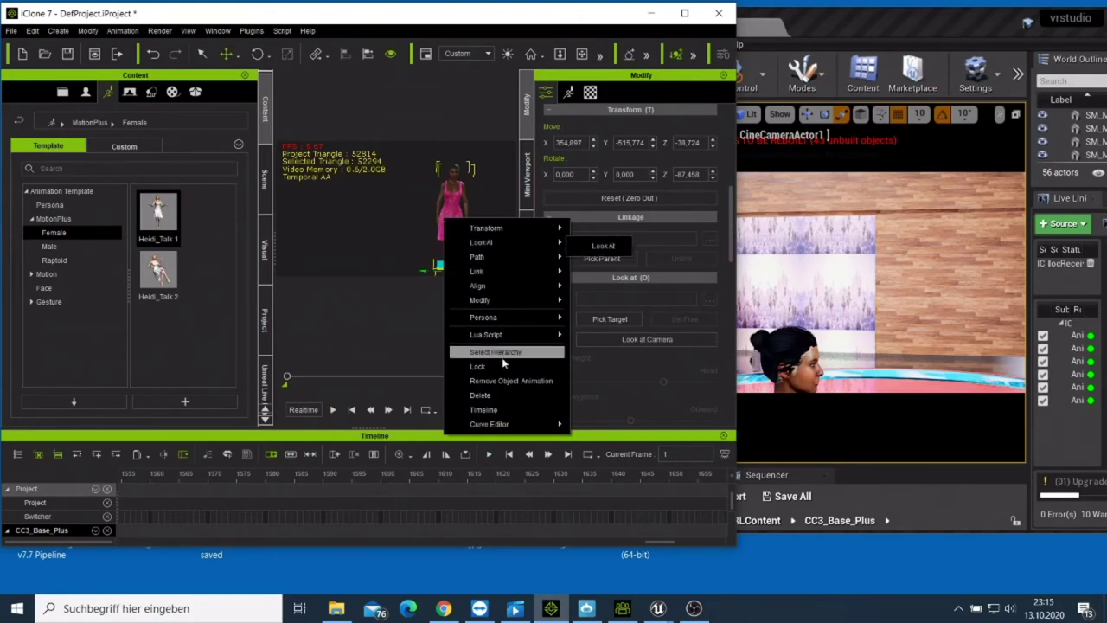
{"action": "left_click", "coordinate": [509, 381]}
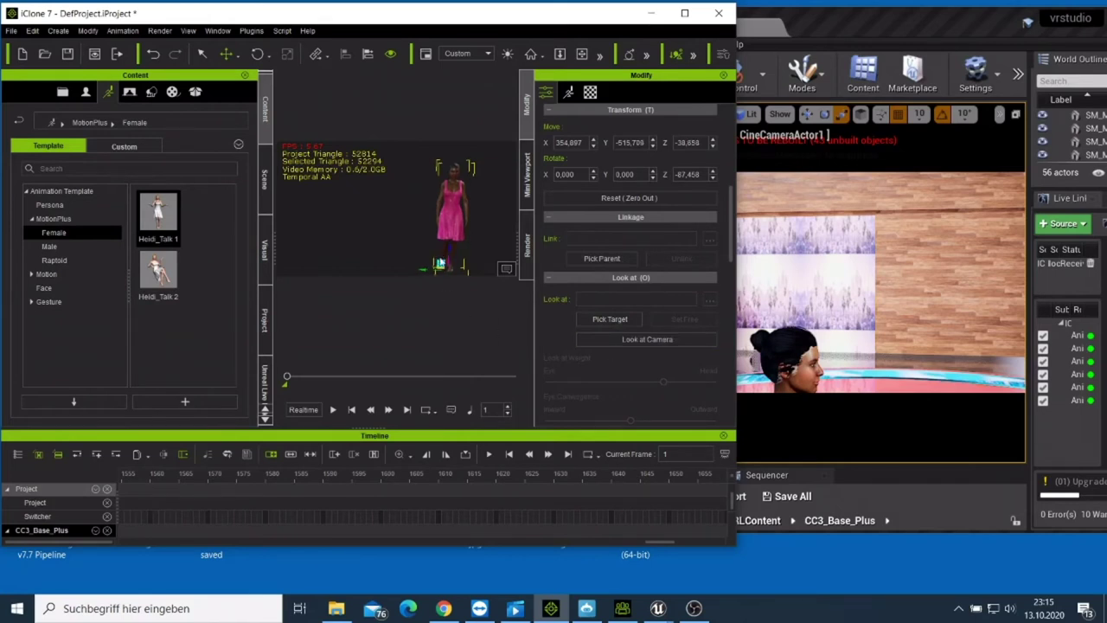
{"action": "left_click_drag", "start_coordinate": [439, 263], "coordinate": [451, 224]}
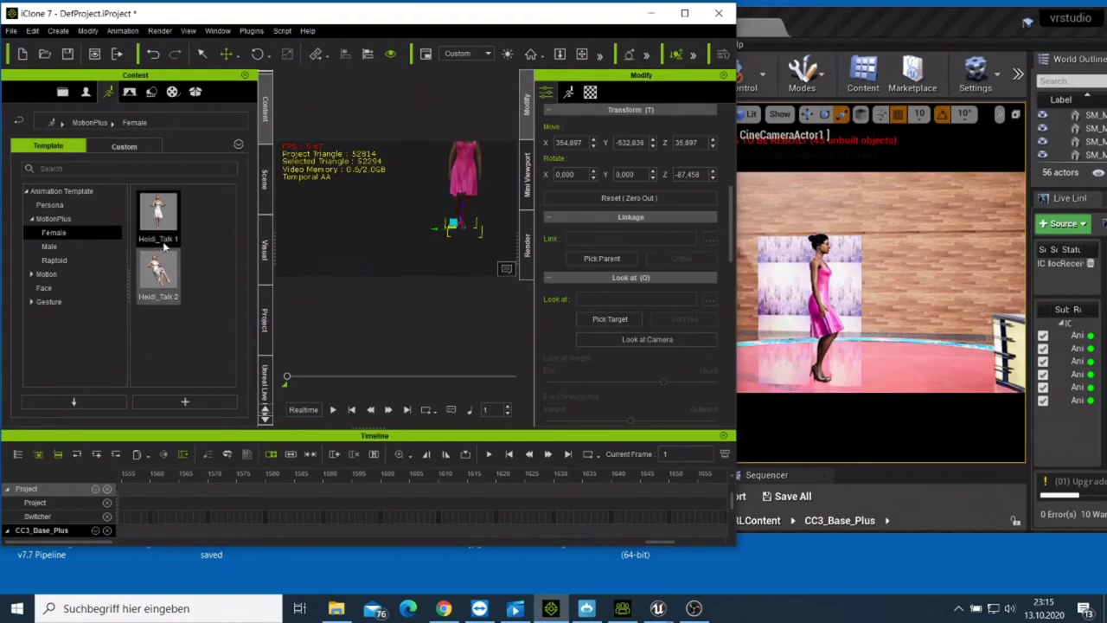
{"action": "mouse_move", "coordinate": [158, 216]}
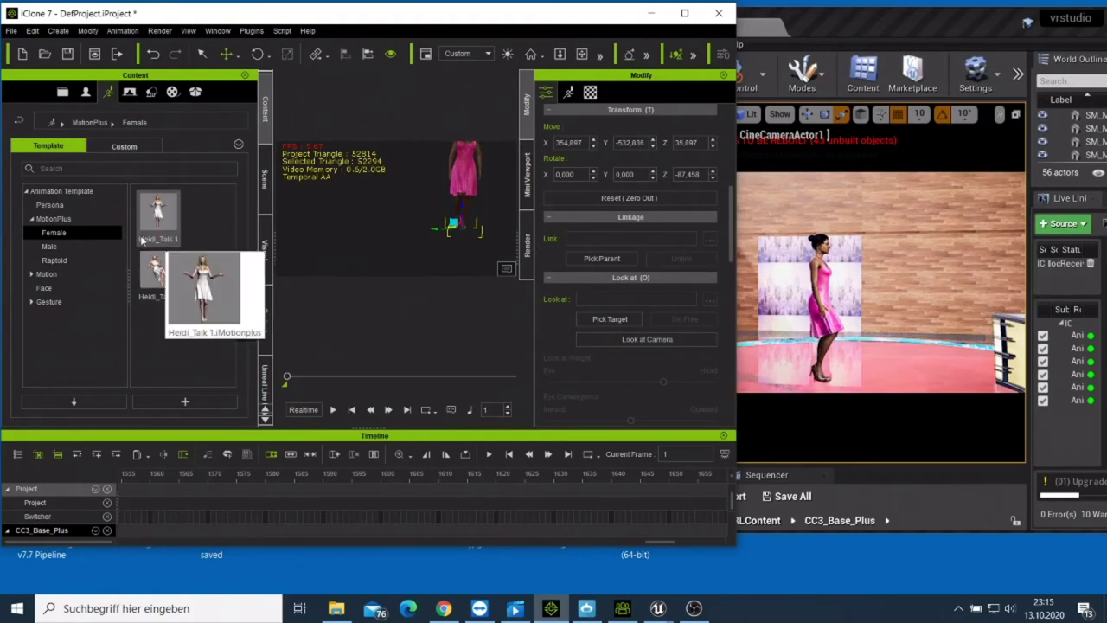
{"action": "double_click", "coordinate": [163, 213]}
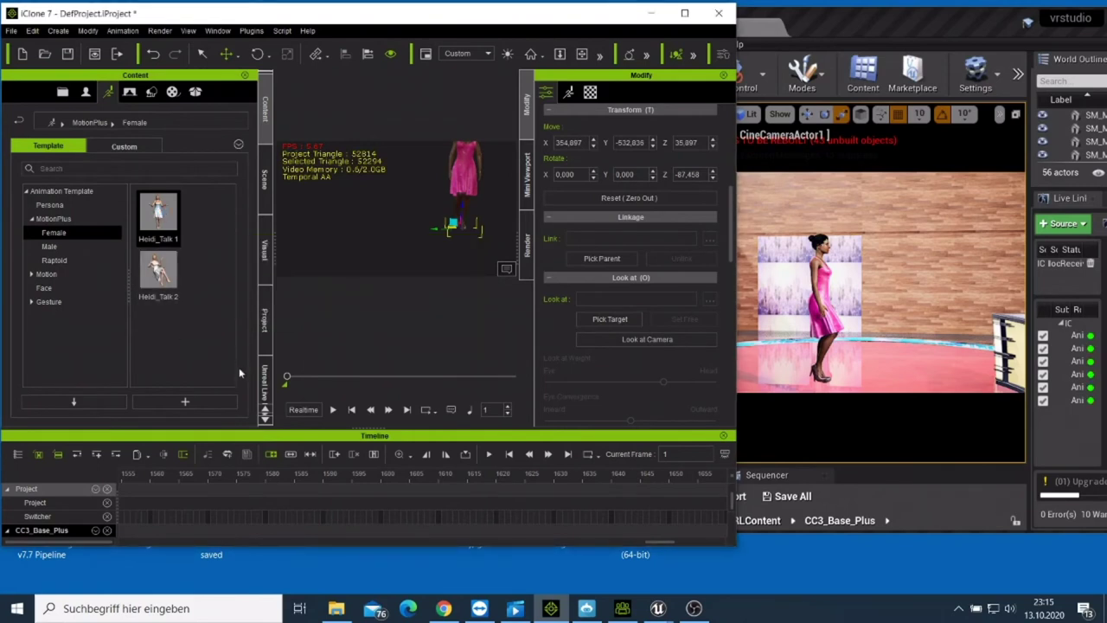
{"action": "left_click", "coordinate": [333, 410]}
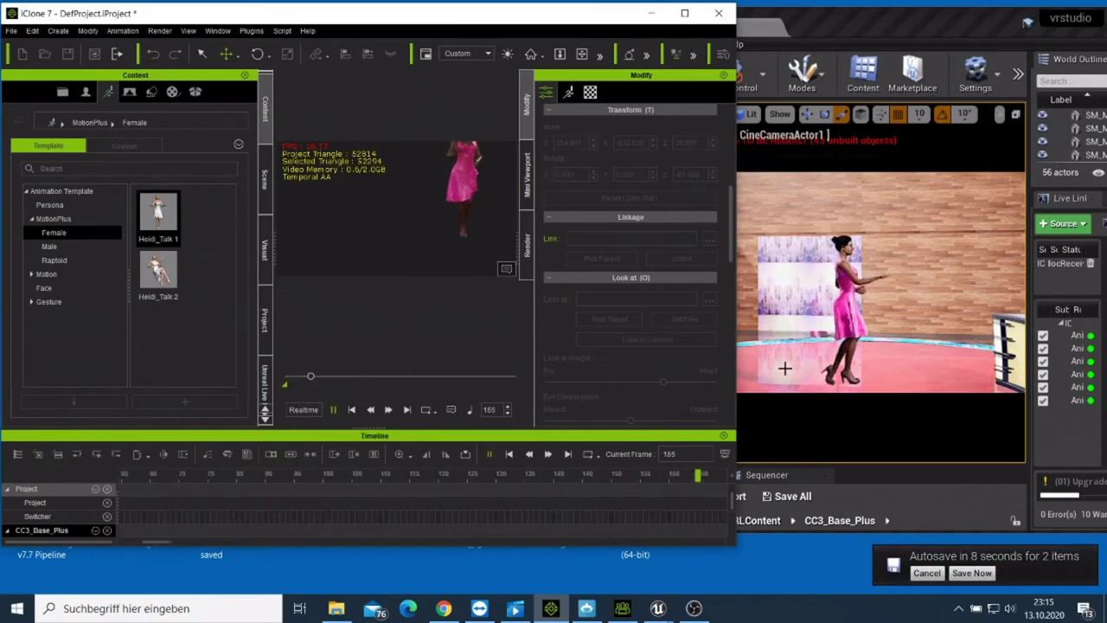
Bring Unreal forward to watch Heidi_Talk 1 stream live from the front camera.
{"action": "left_click", "coordinate": [749, 356]}
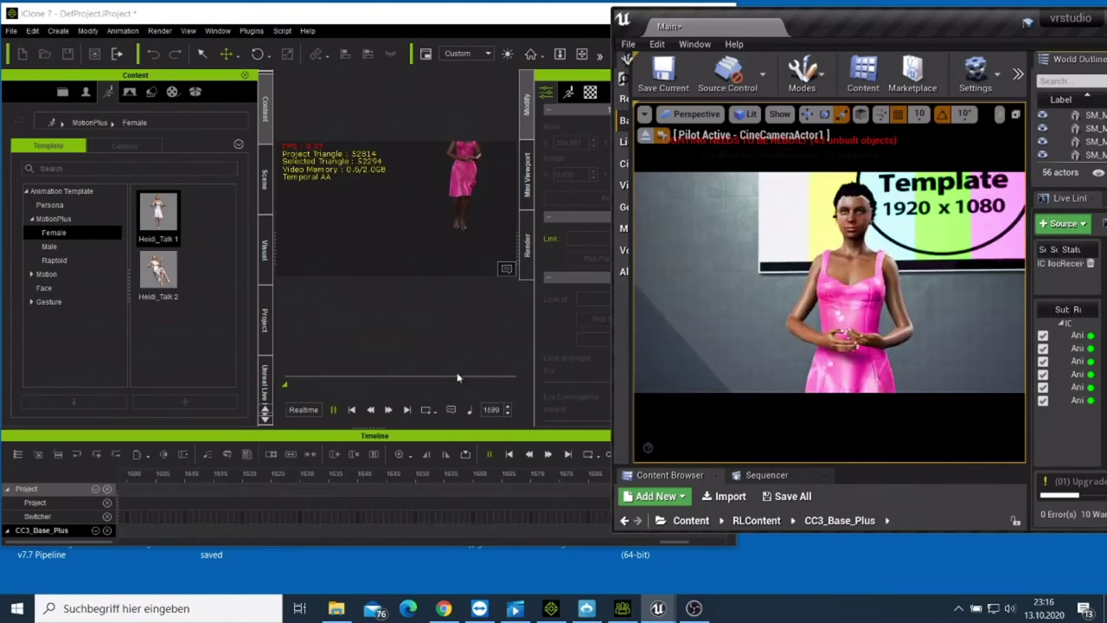
Restart Heidi_Talk 1 playback and view the character in profile from Unreal's side camera.
{"action": "left_click", "coordinate": [334, 410]}
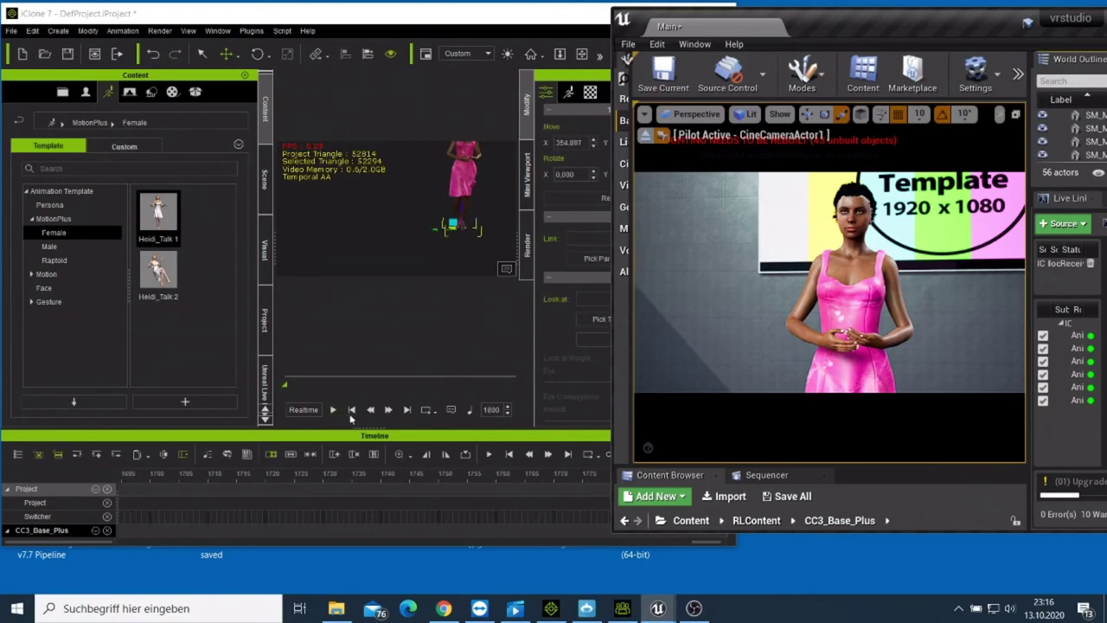
{"action": "left_click", "coordinate": [338, 410]}
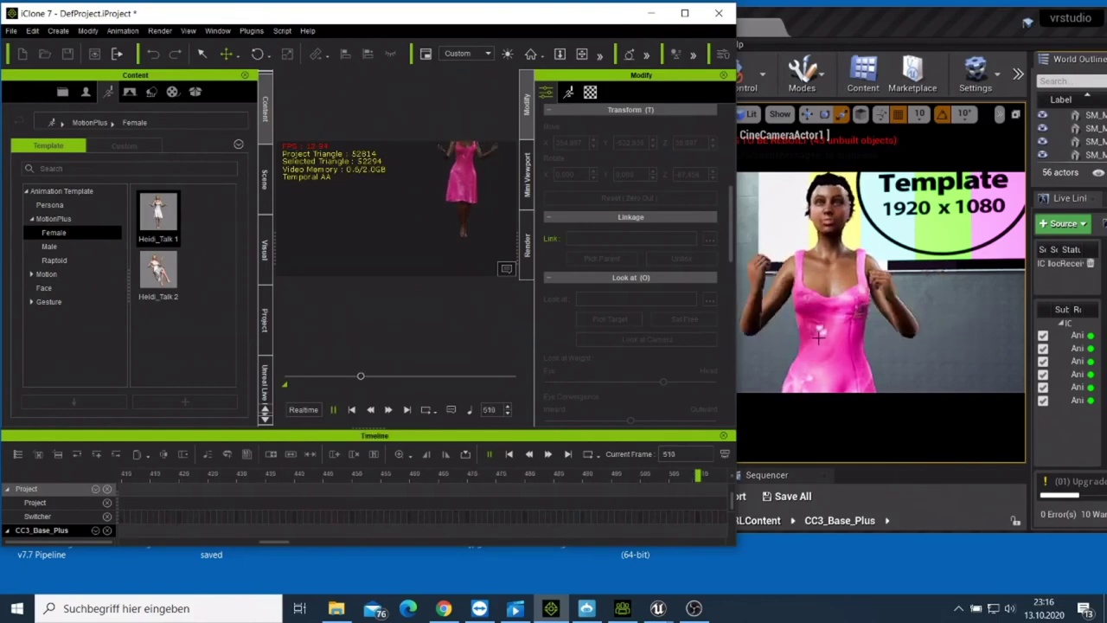
{"action": "left_click", "coordinate": [657, 608]}
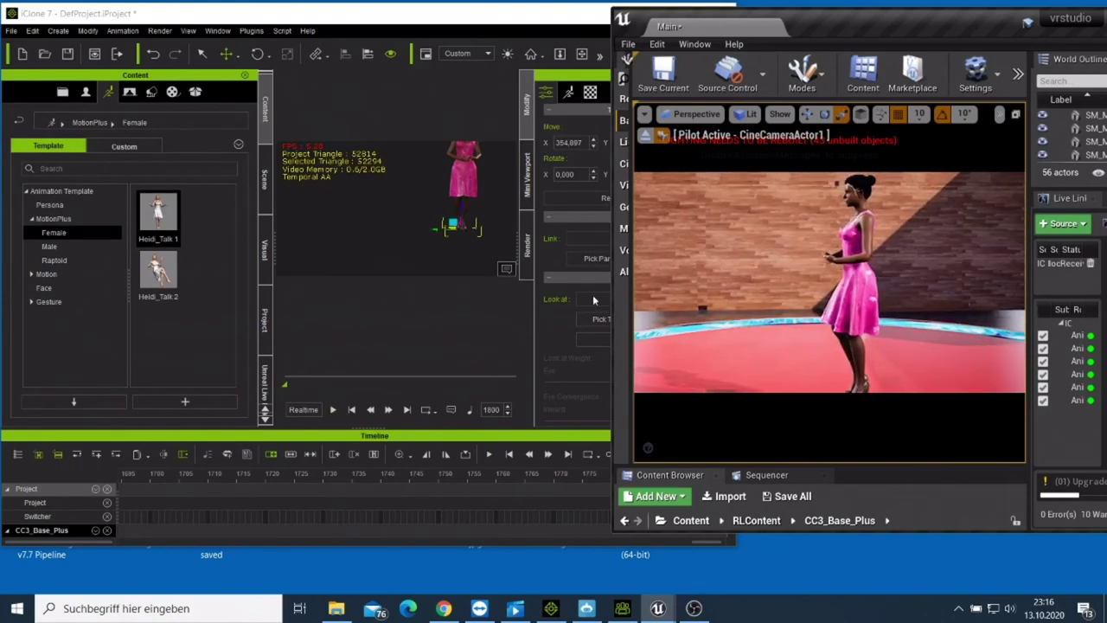
Replay the iClone animation from frame 1 and watch it in Unreal's wide studio-desk shot.
{"action": "left_click", "coordinate": [283, 378]}
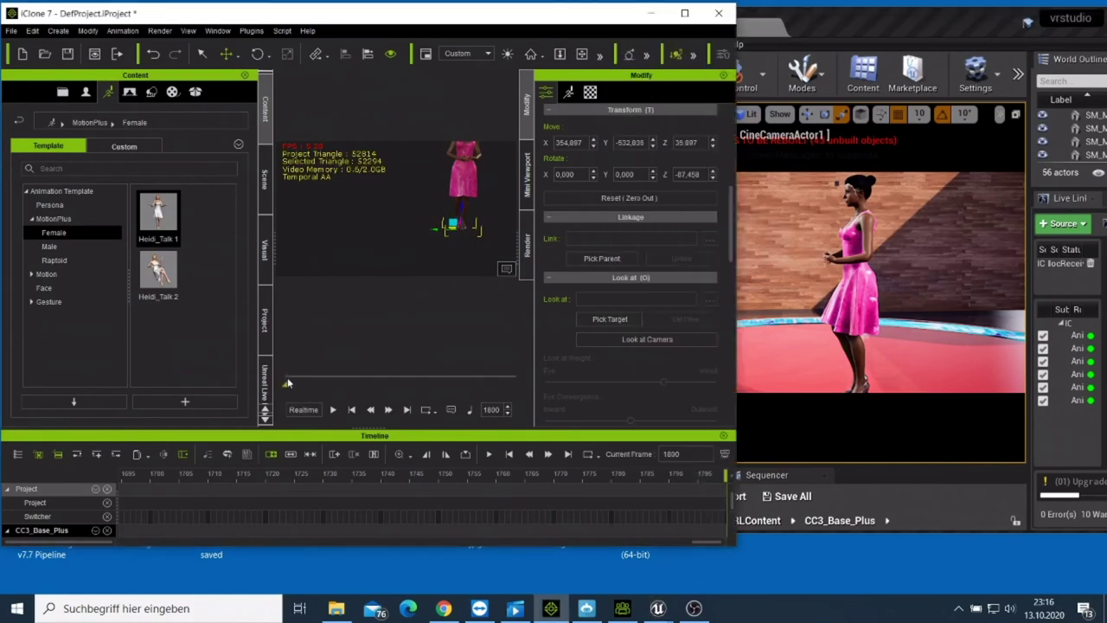
{"action": "left_click", "coordinate": [287, 380]}
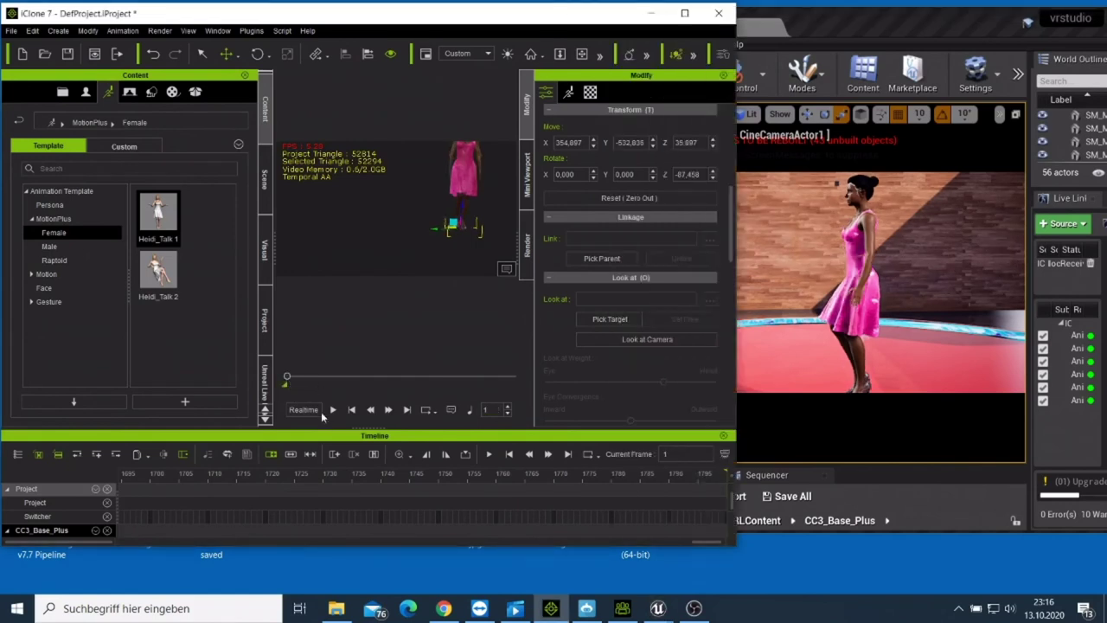
{"action": "left_click", "coordinate": [332, 411]}
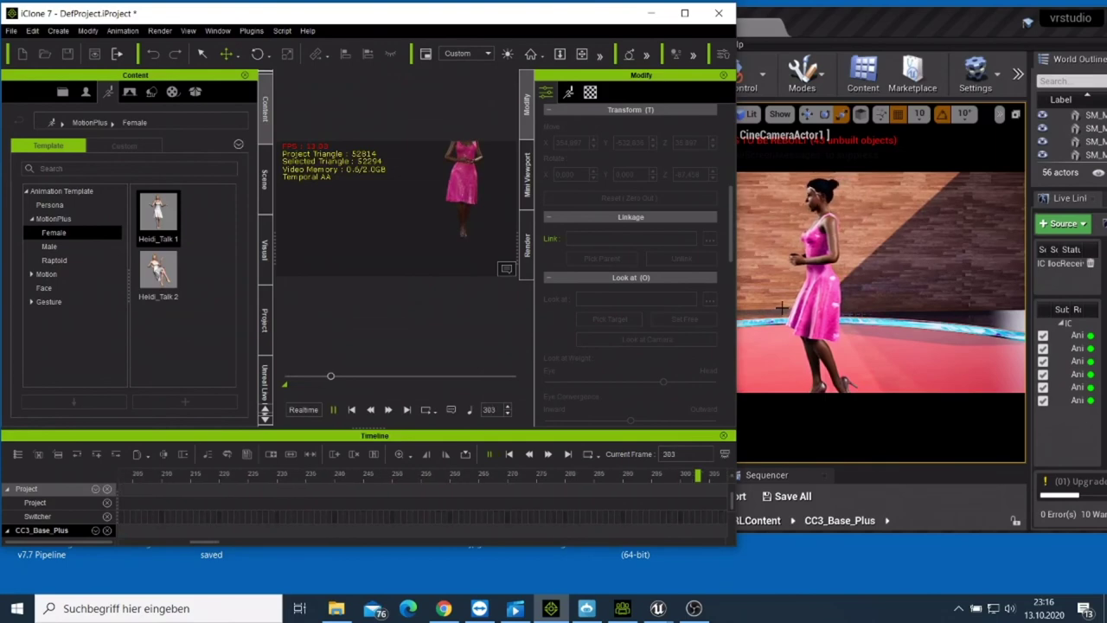
{"action": "key", "text": "alt+Tab"}
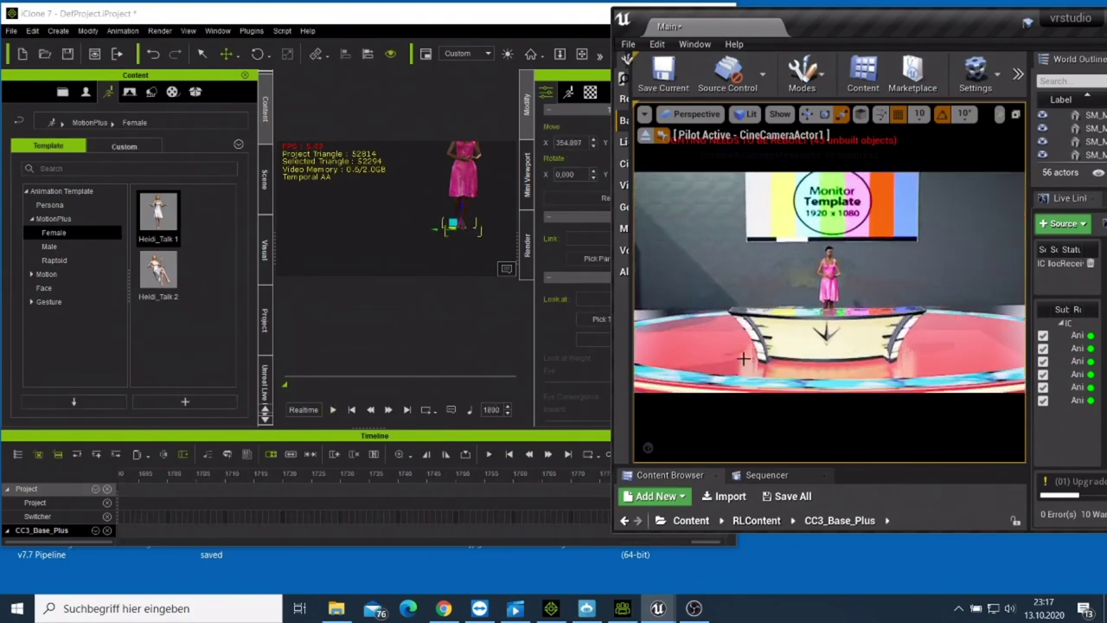
Restart the iClone animation and watch it from the front camera on the pink stage.
{"action": "left_click", "coordinate": [332, 409]}
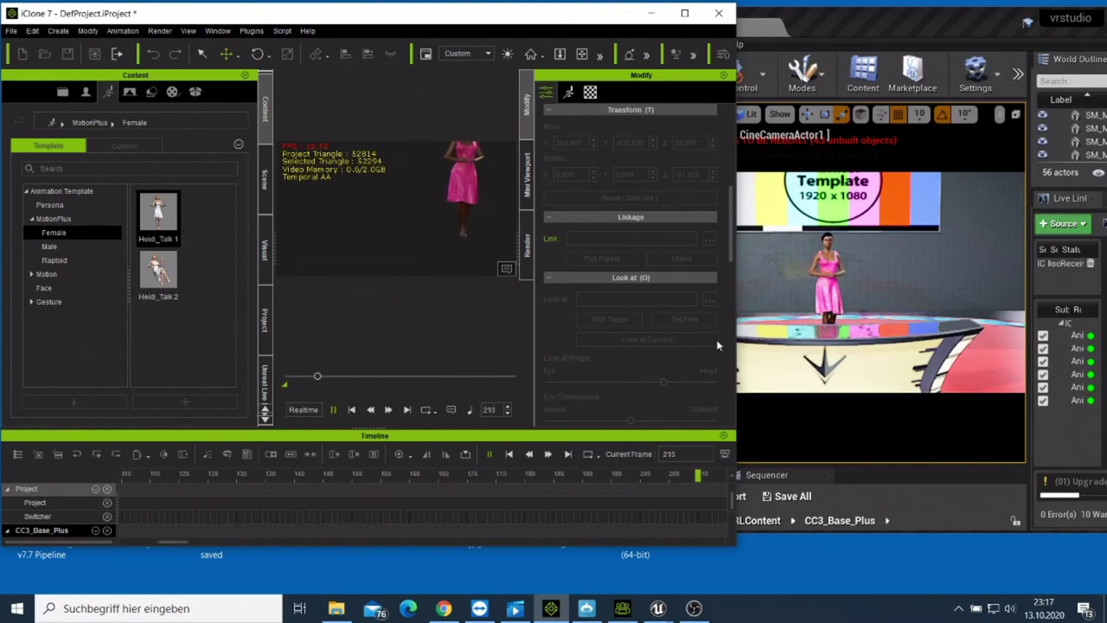
{"action": "left_click", "coordinate": [780, 307]}
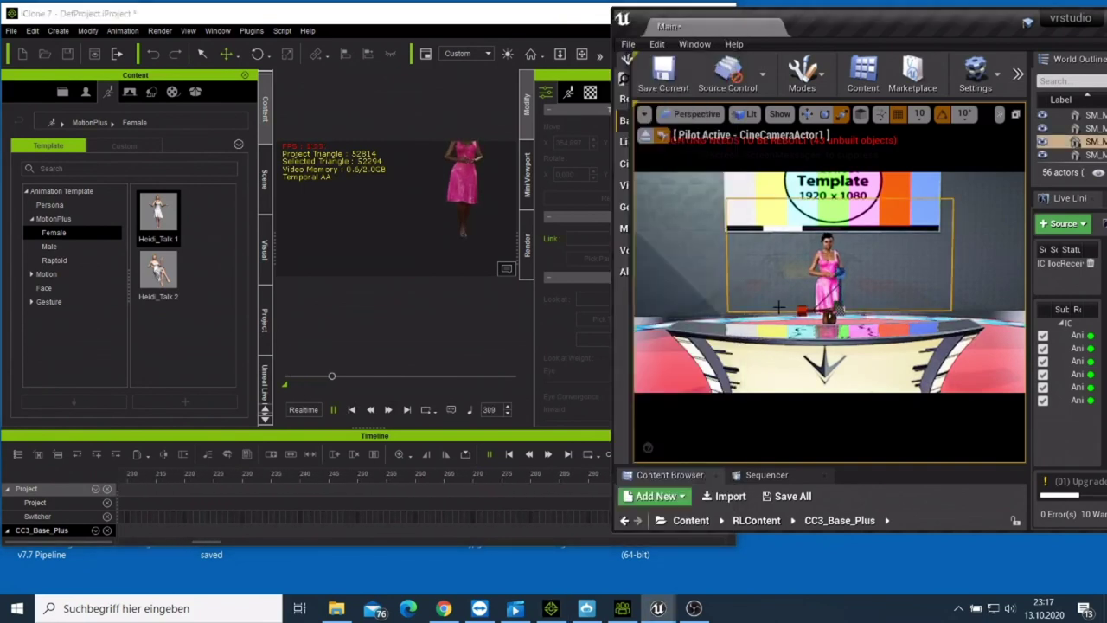